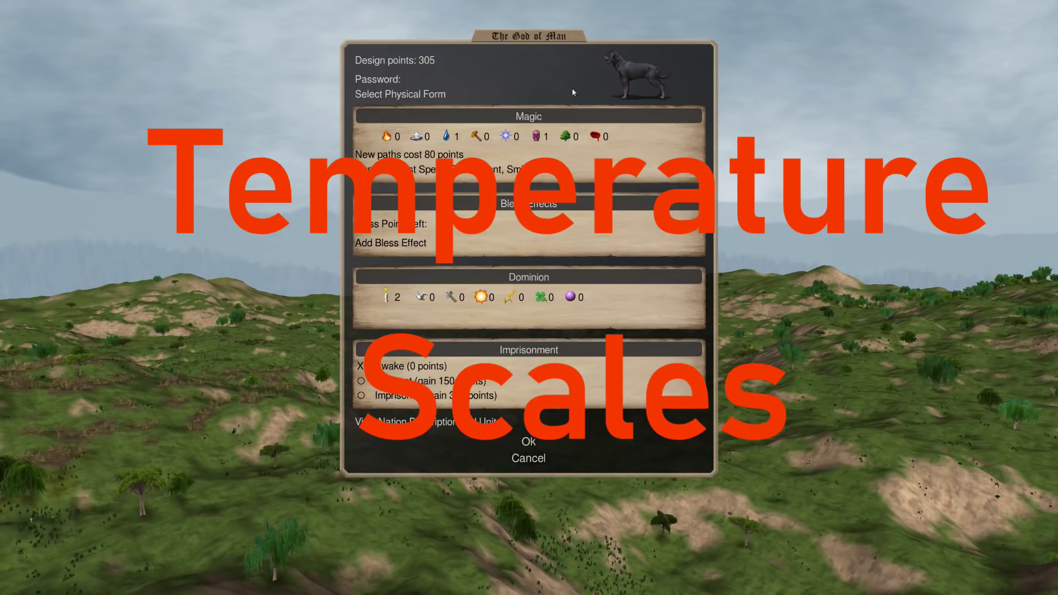
Discard the current God of Man design and start a new Middle Ages pretender
click(530, 460)
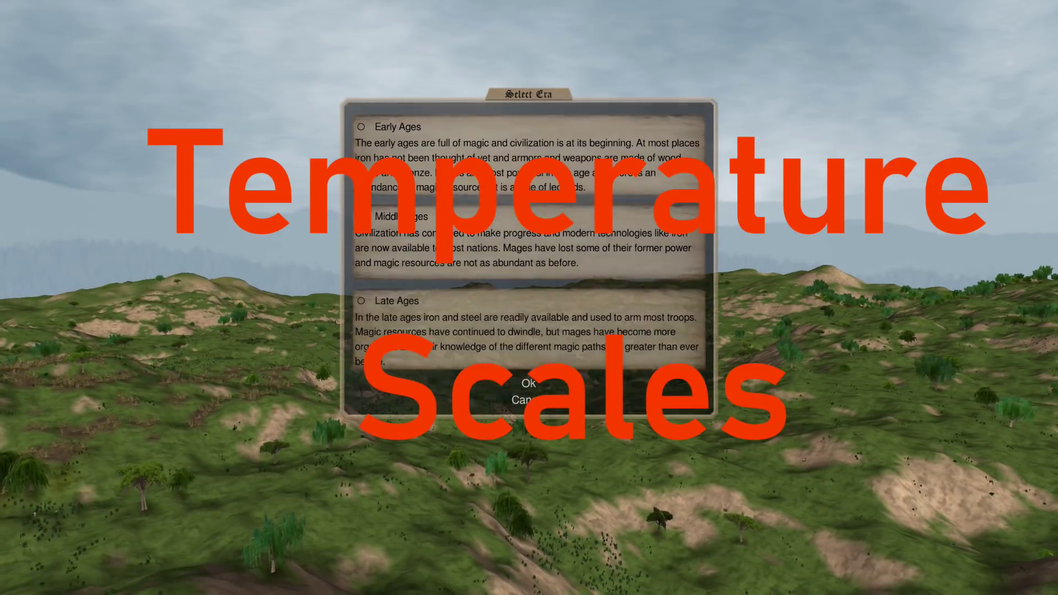
click(380, 216)
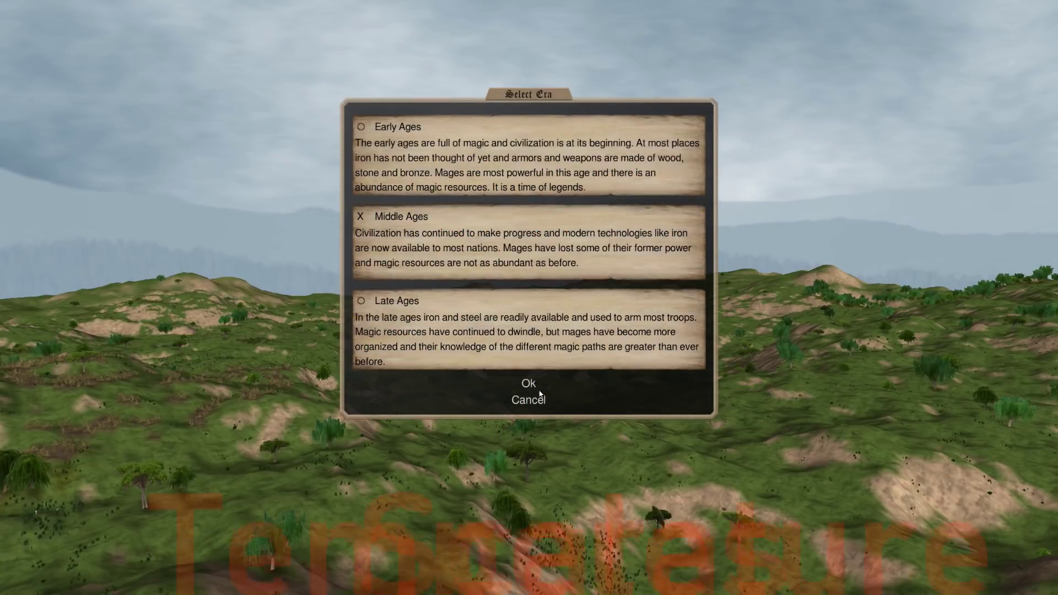
click(529, 383)
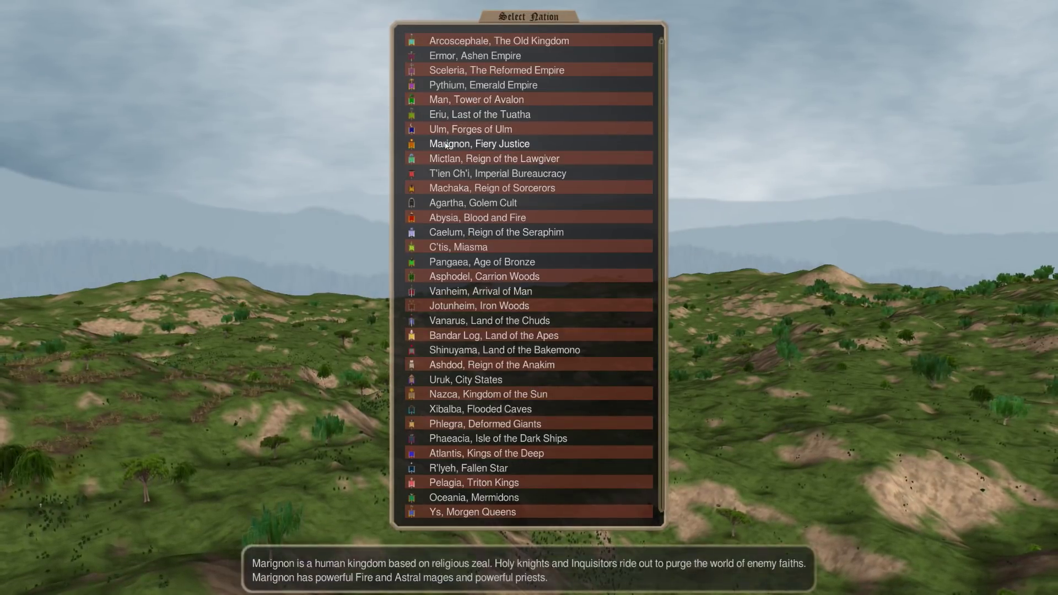
Review Marignon, Caelum and Abysia, then choose Man, Tower of Avalon as the nation
click(468, 144)
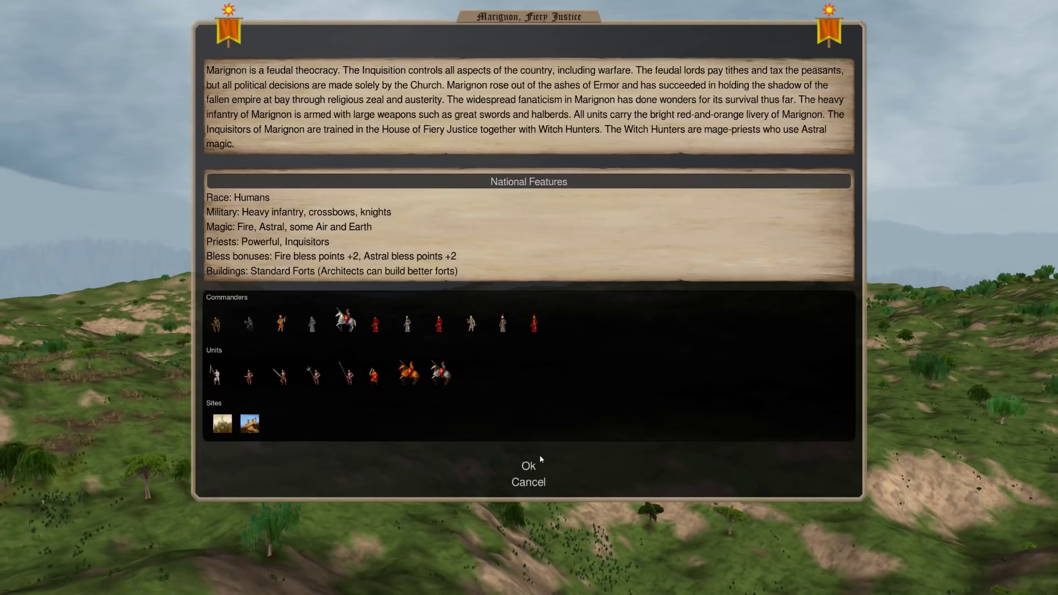
click(533, 483)
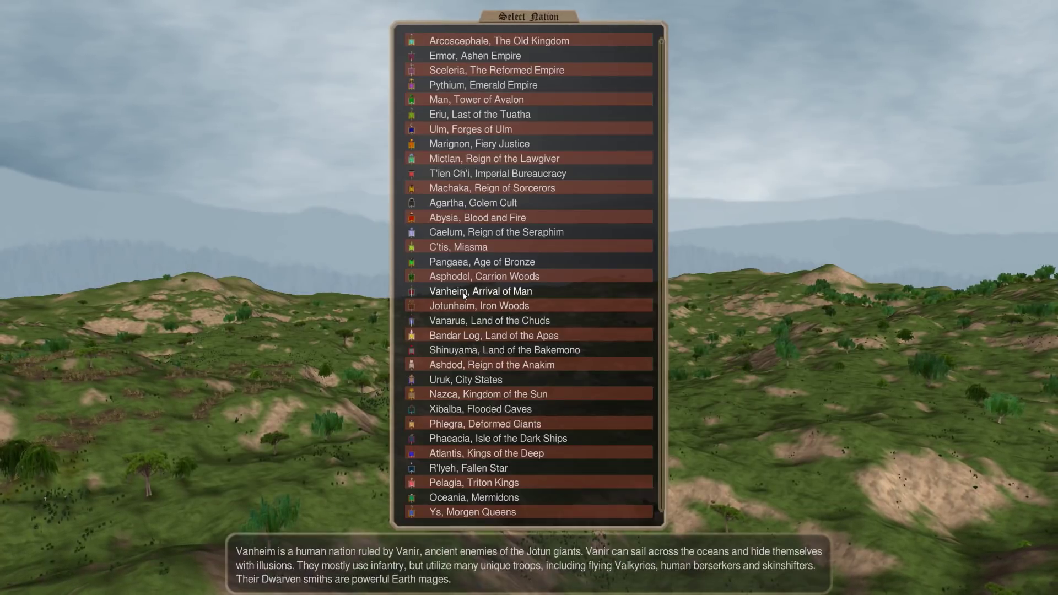
click(447, 229)
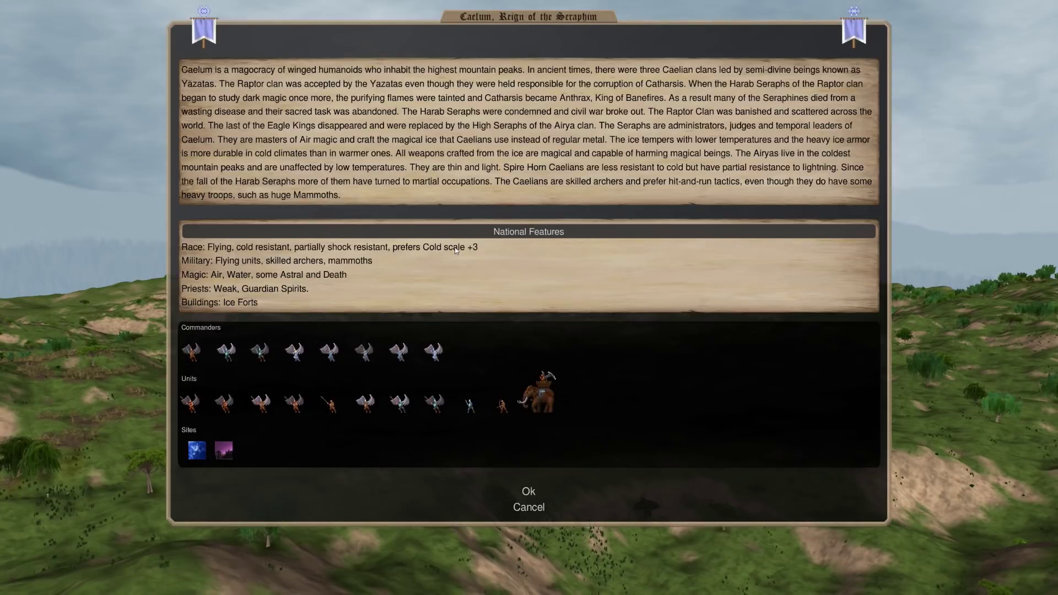
click(529, 507)
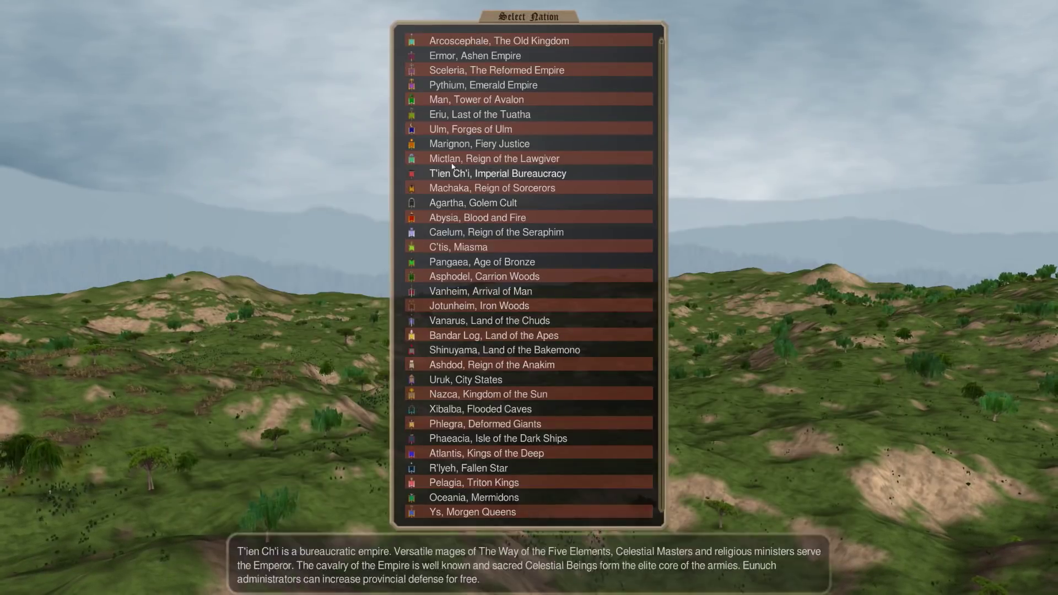
click(471, 216)
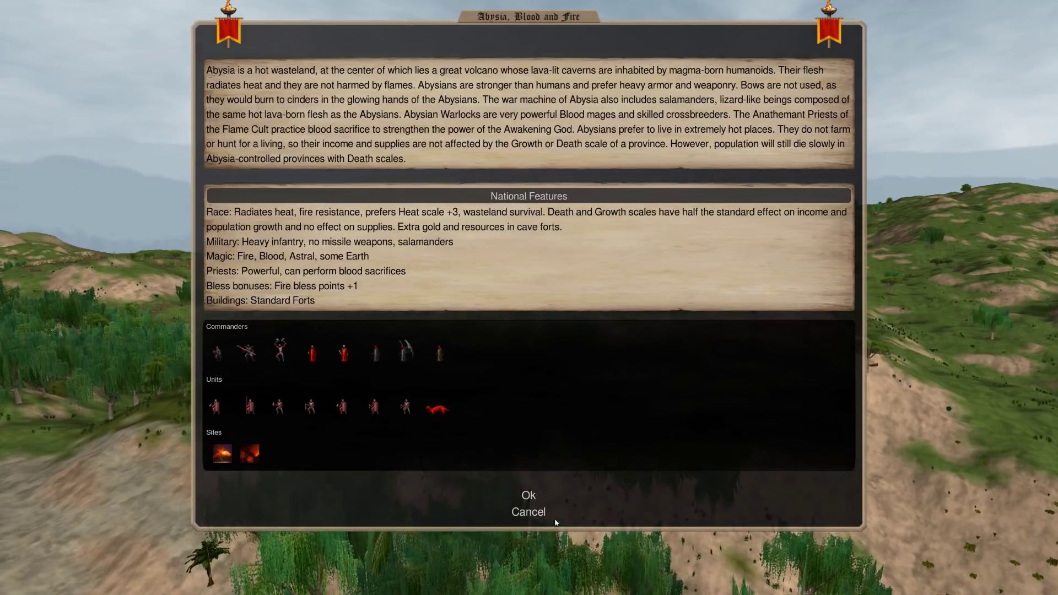
click(537, 512)
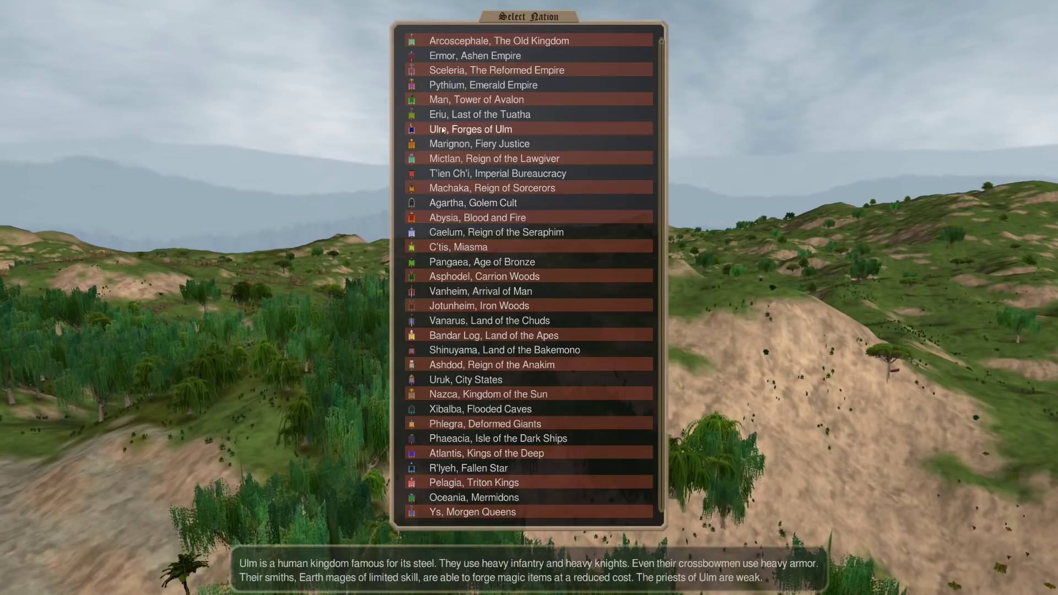
click(449, 100)
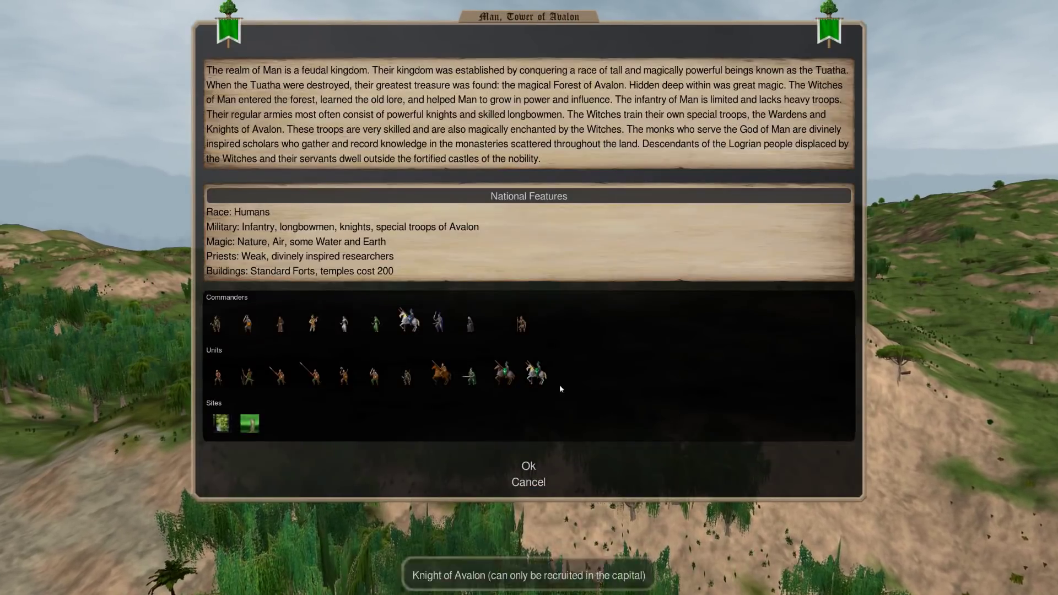
click(527, 466)
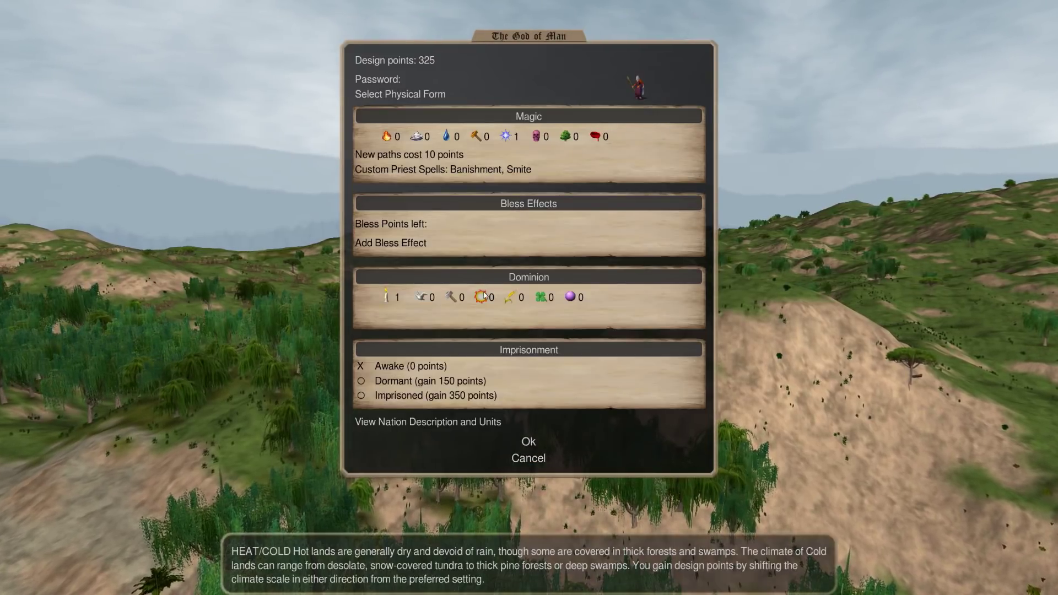
Discard the God of Man design and start a Middle Ages pretender for Caelum, Reign of the Seraphim
click(528, 458)
key(Down)
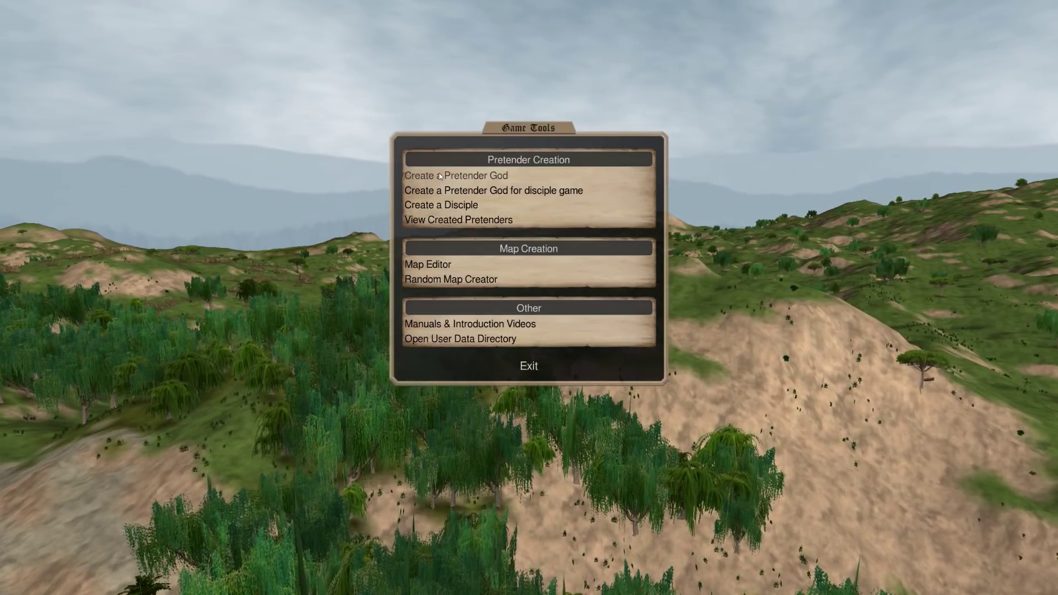
key(Return)
click(529, 383)
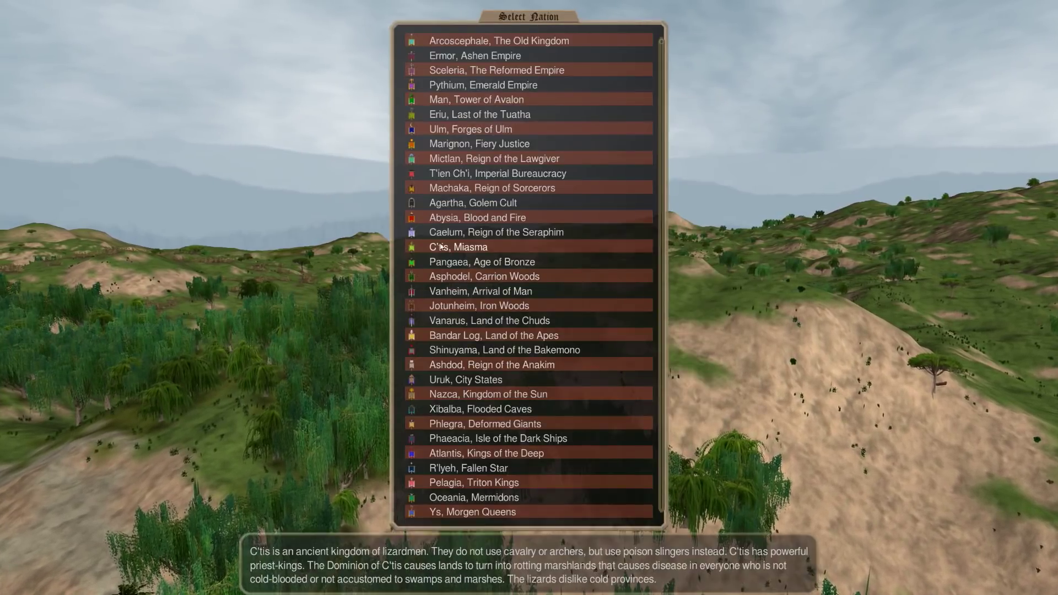
click(463, 230)
click(528, 490)
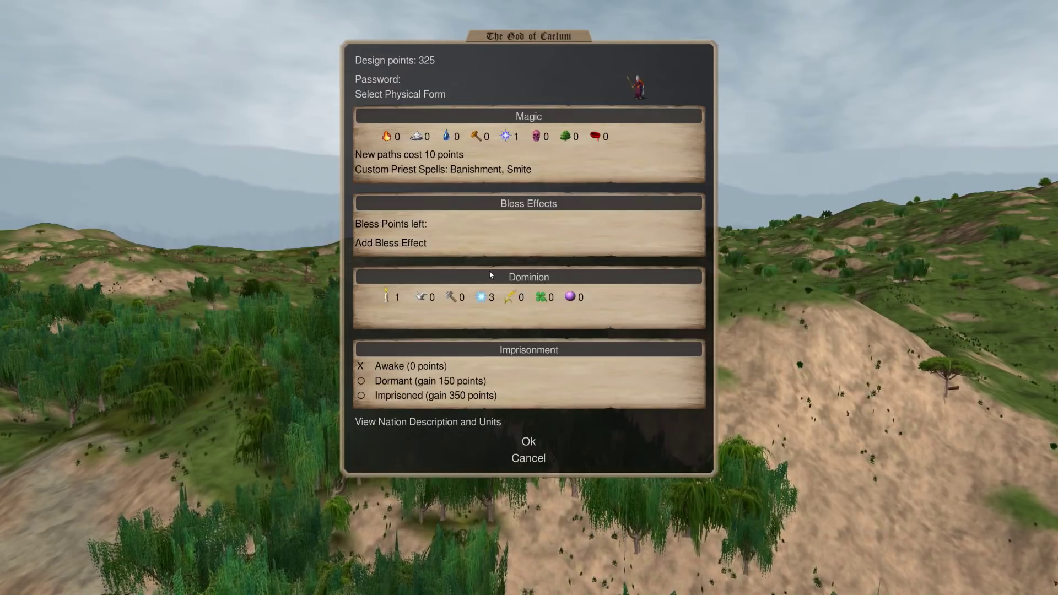
Lower Caelum's cold scale from 3 to 0, raising design points to 445
mouse_move(485, 299)
right_click(485, 297)
right_click(485, 298)
right_click(485, 297)
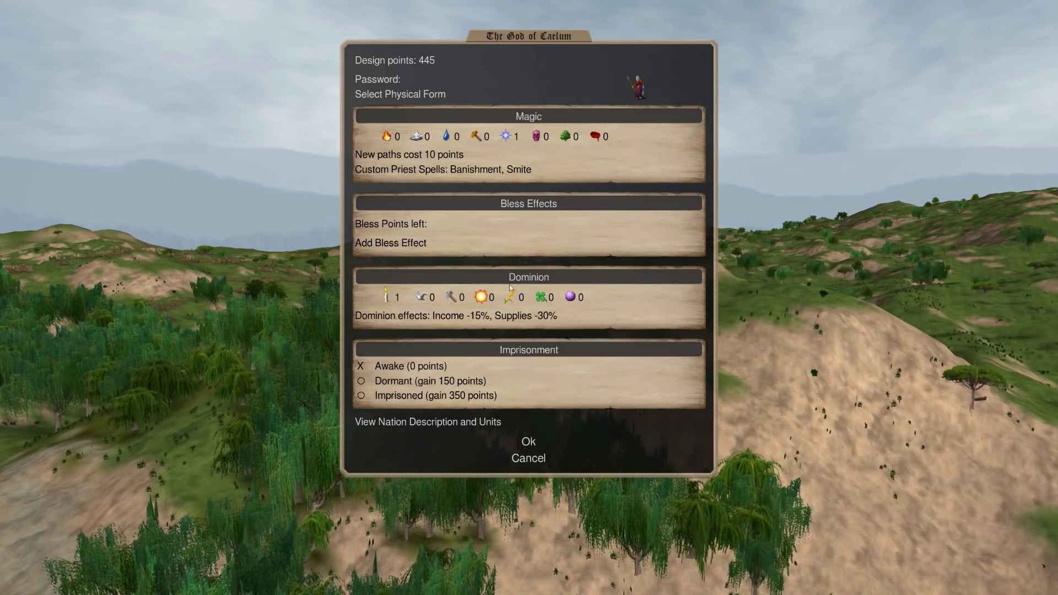
mouse_move(464, 296)
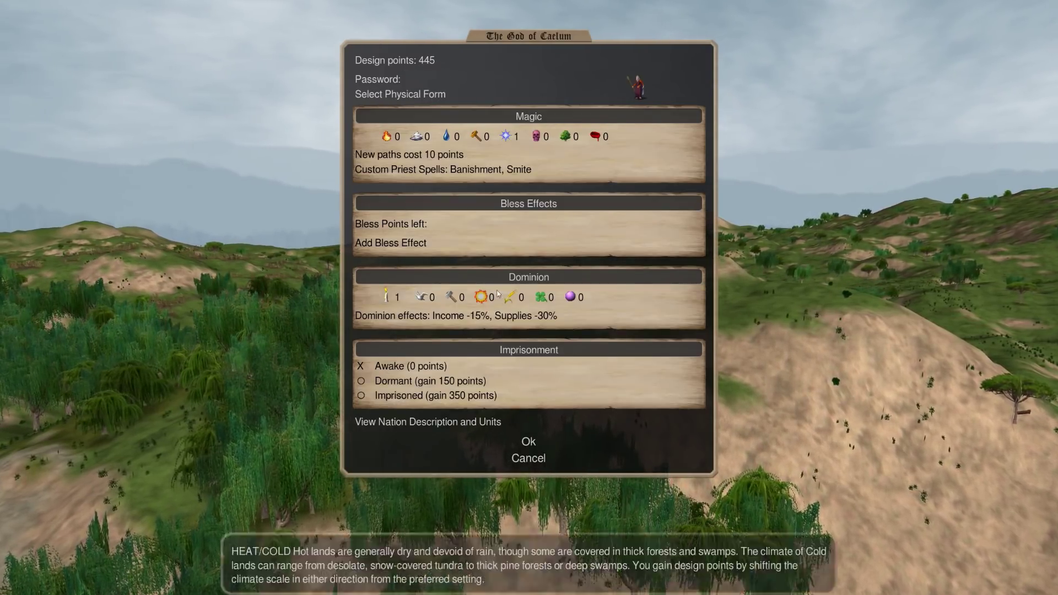
Discard the Caelum design and begin a Middle Ages pretender for Man, Tower of Avalon
click(528, 458)
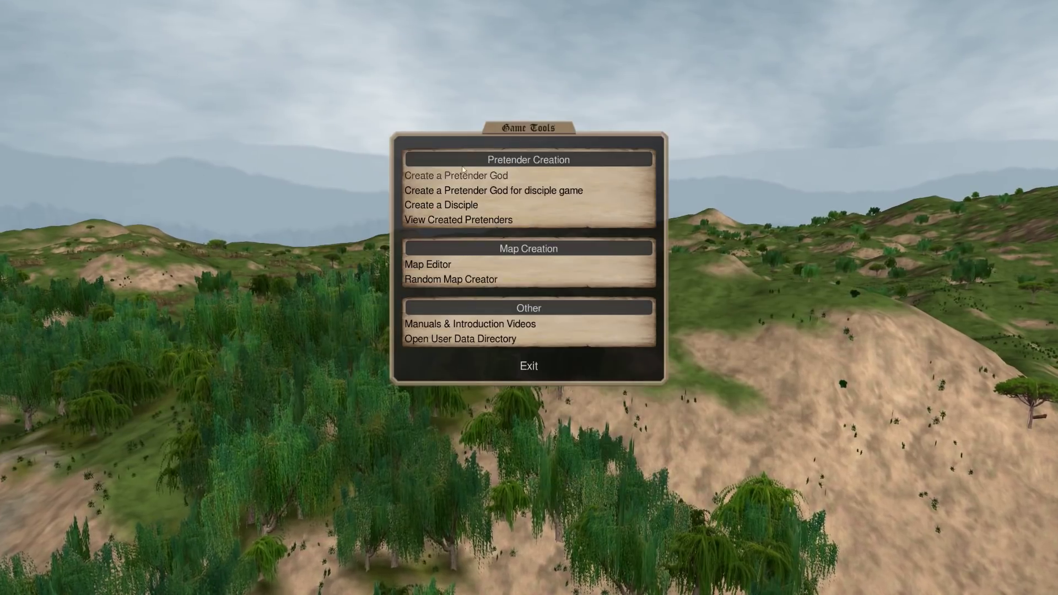
click(423, 204)
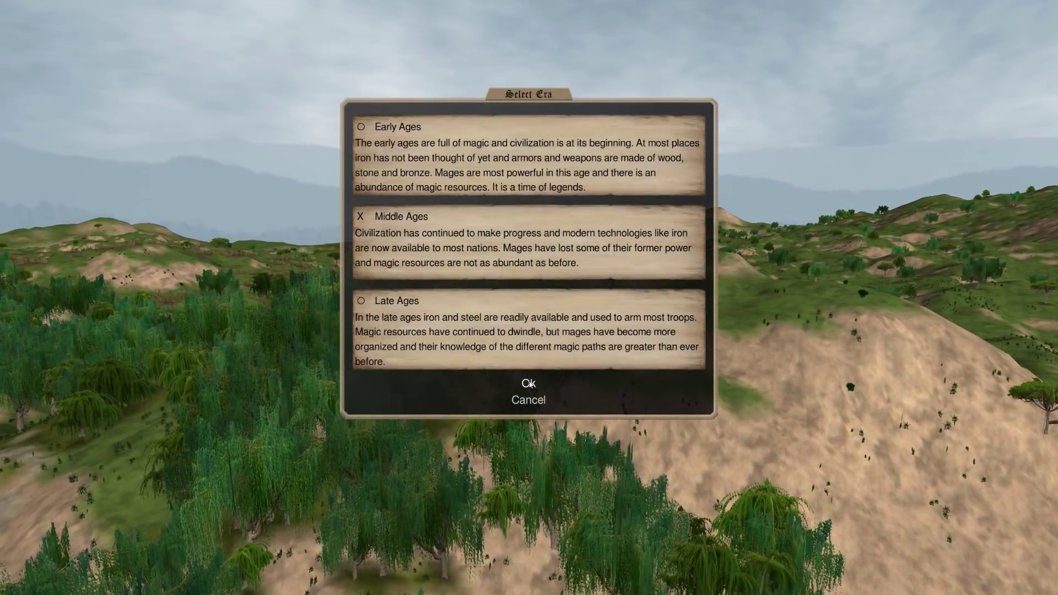
click(528, 383)
click(446, 105)
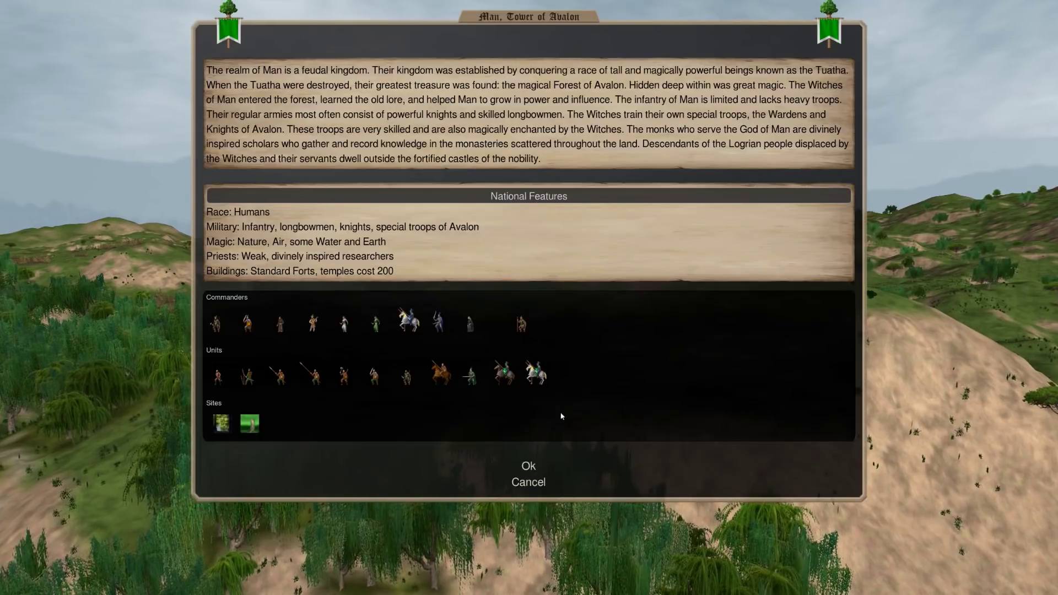
click(528, 467)
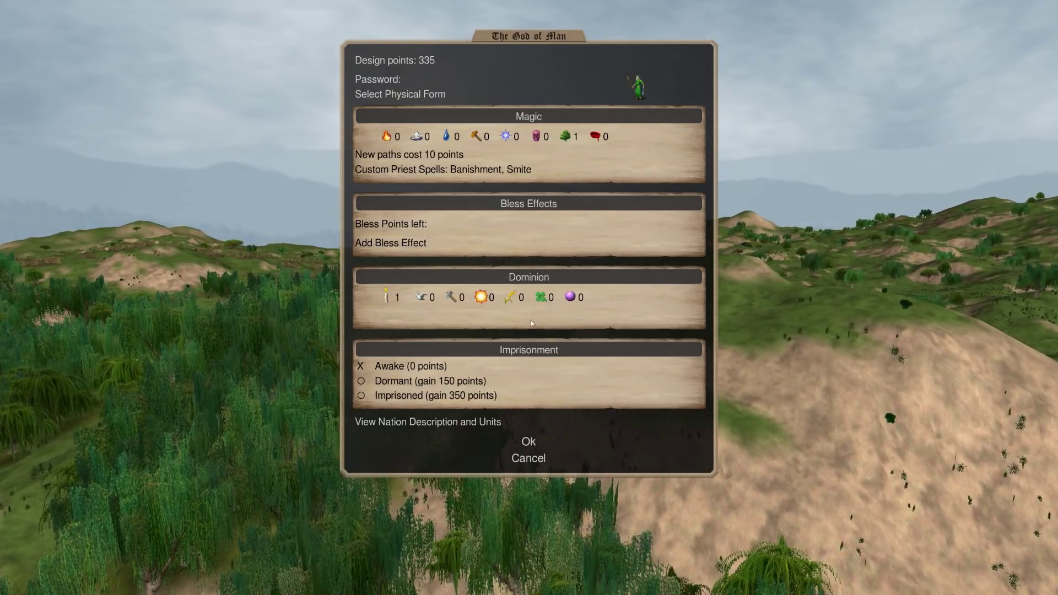
Raise the heat scale to 1, drop it to 0, then set it back to 1 for 375 points
mouse_move(543, 299)
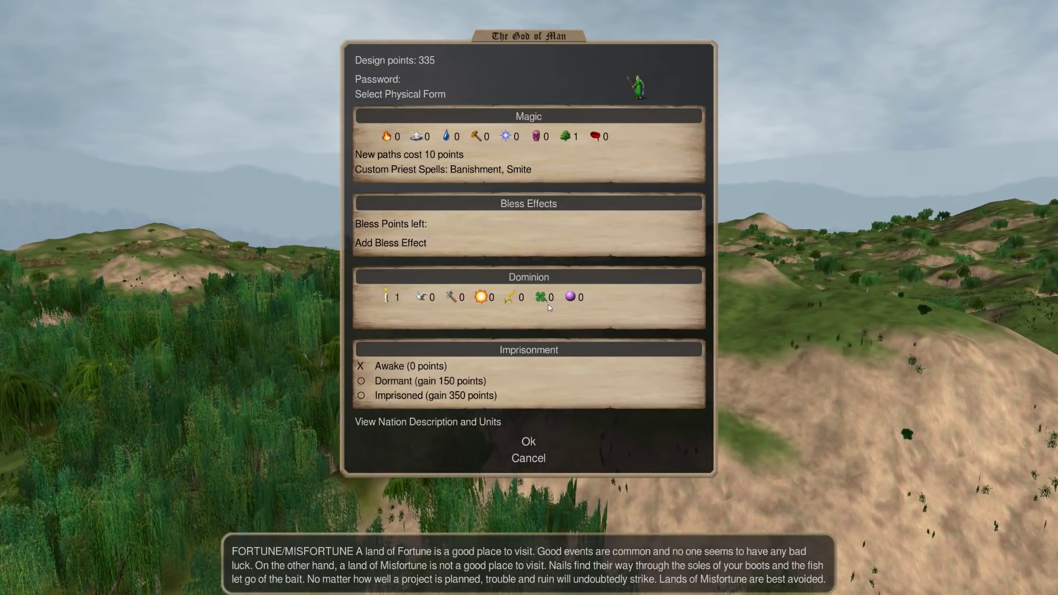
mouse_move(545, 277)
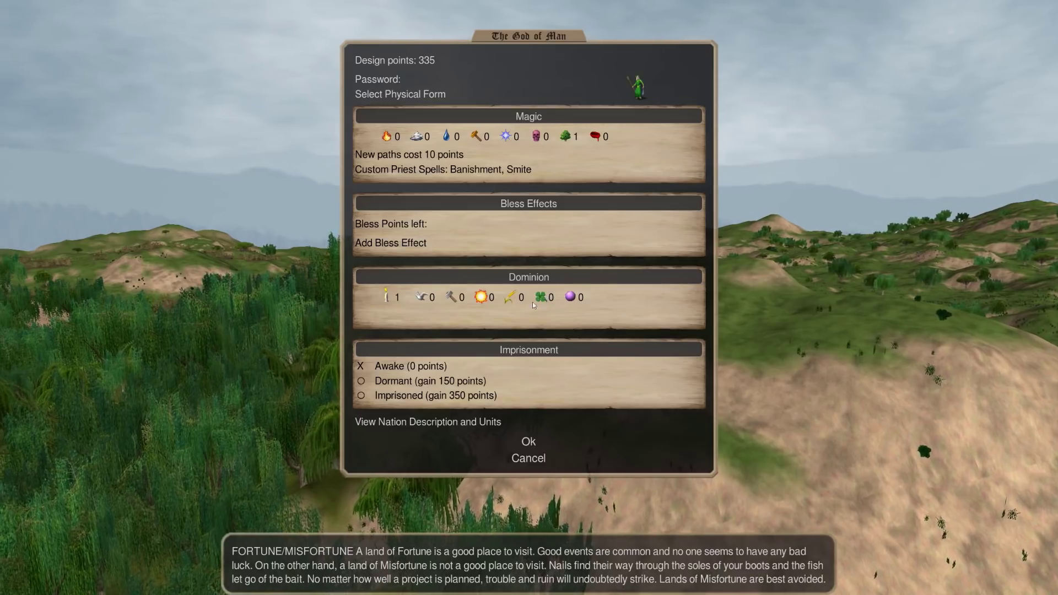
click(481, 298)
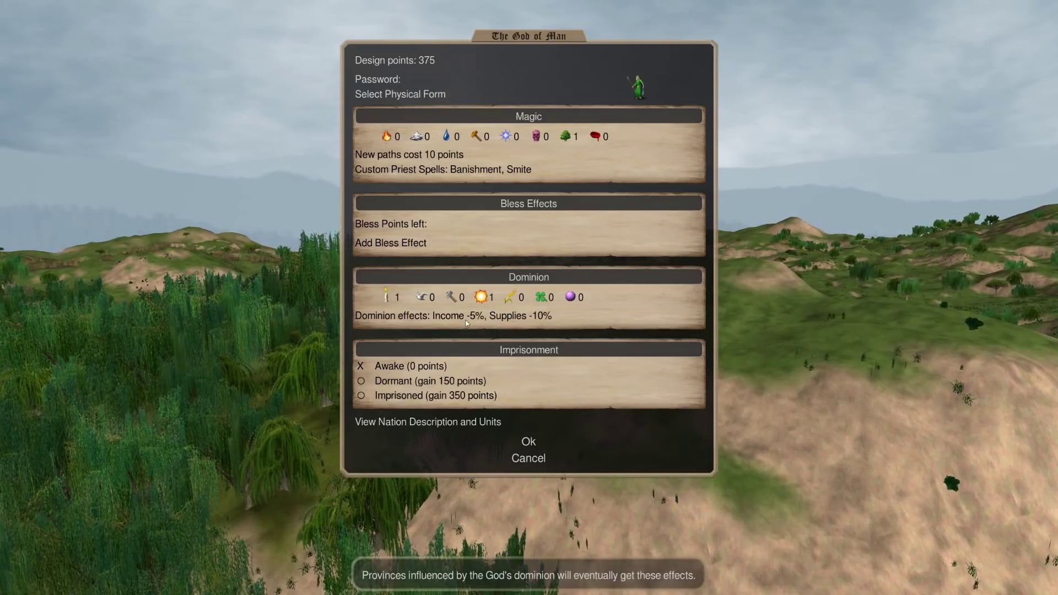
right_click(483, 299)
click(482, 298)
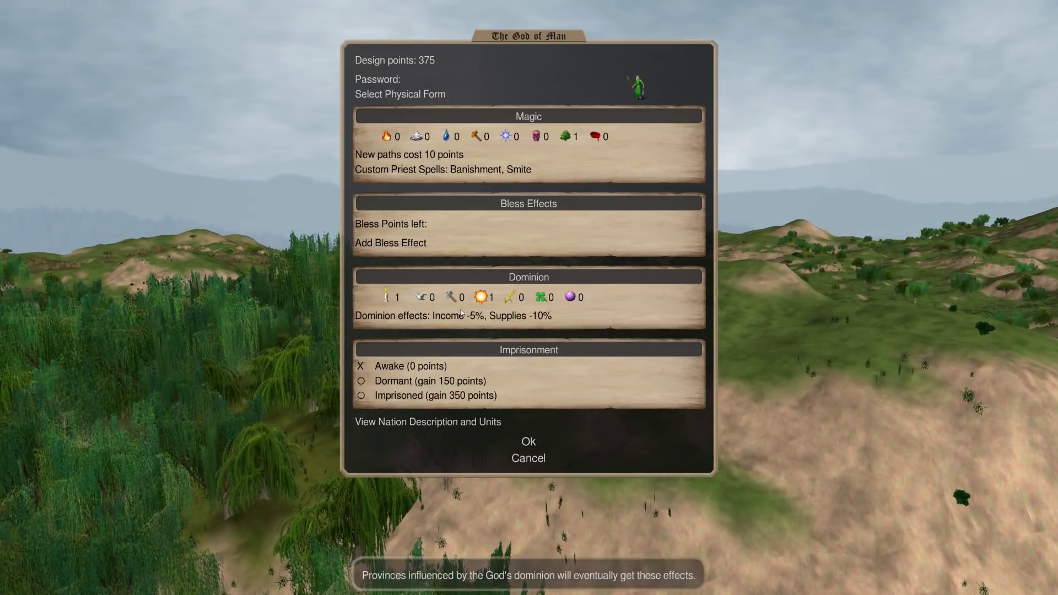
mouse_move(485, 317)
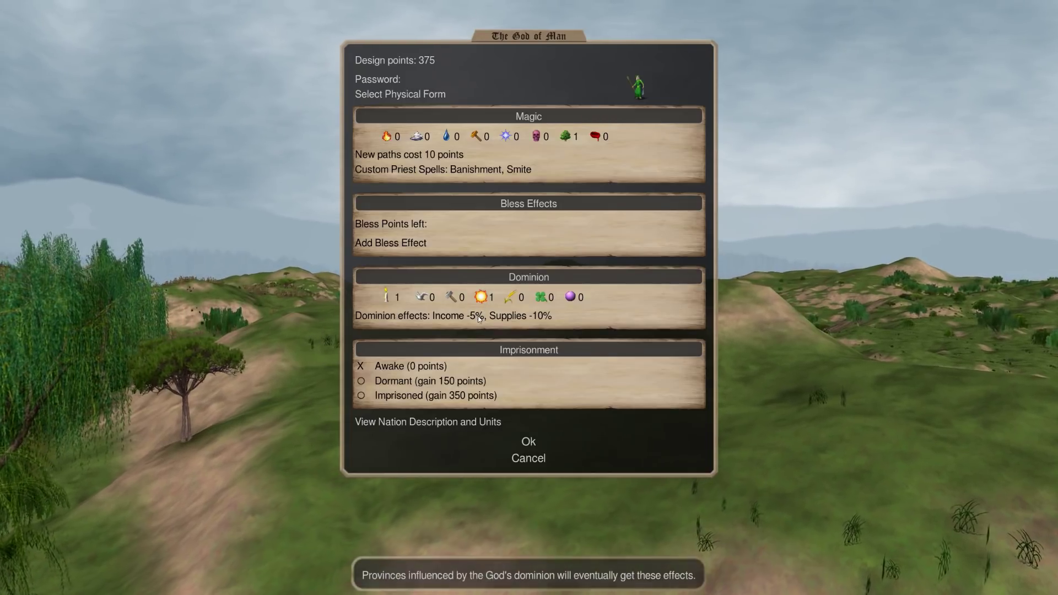
Reset heat to 0 and try Growth 1 and Order 1, returning each to 0
click(481, 298)
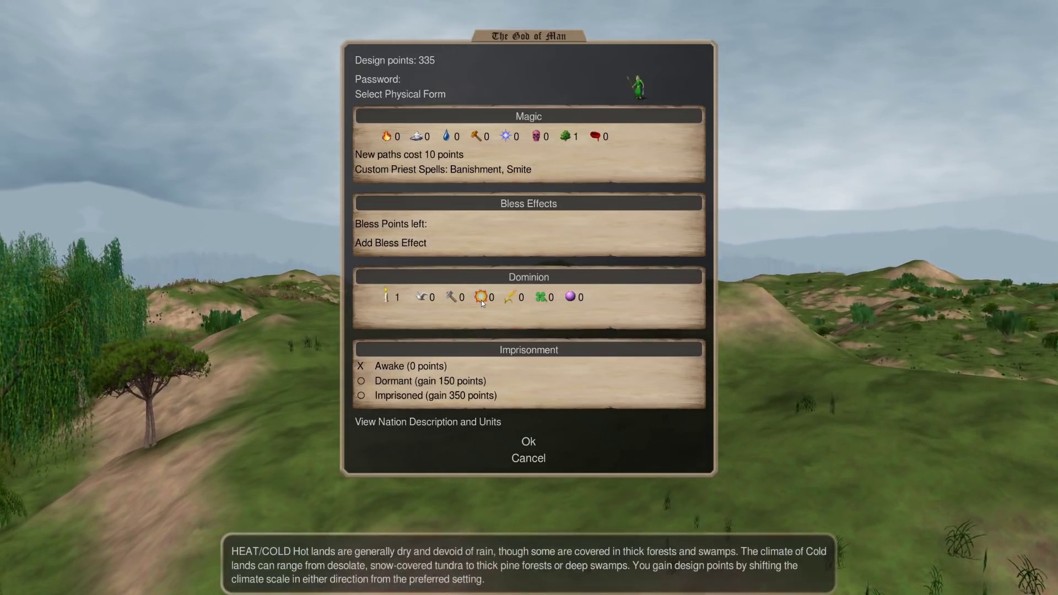
click(508, 297)
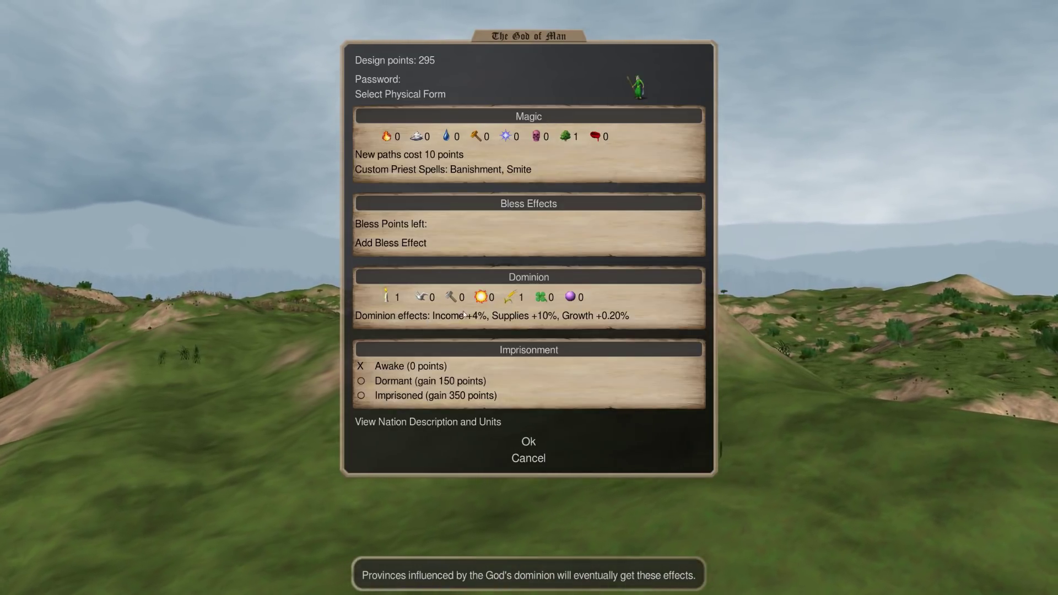
right_click(510, 301)
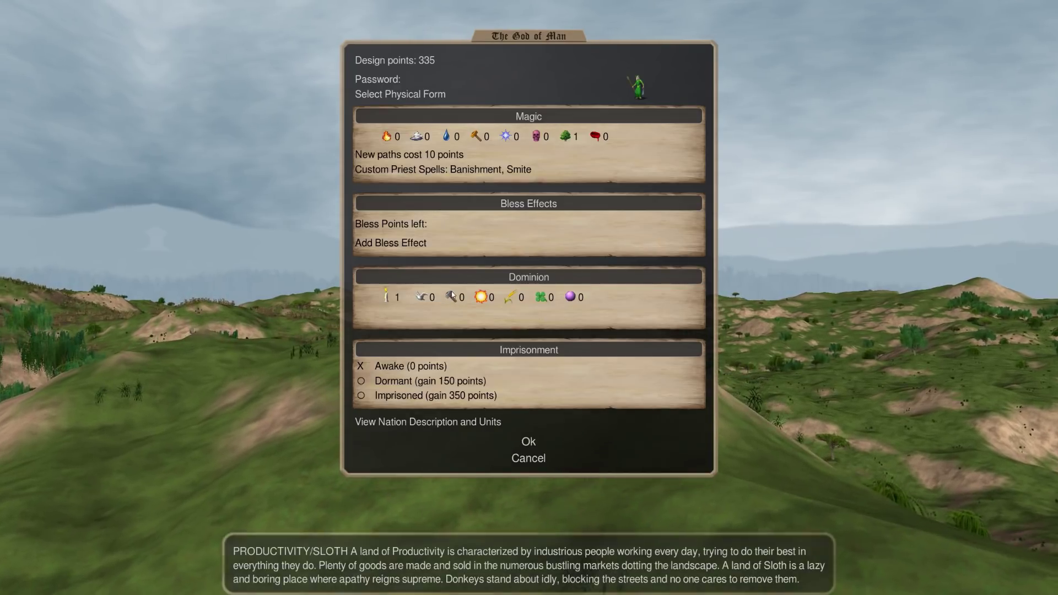
click(422, 296)
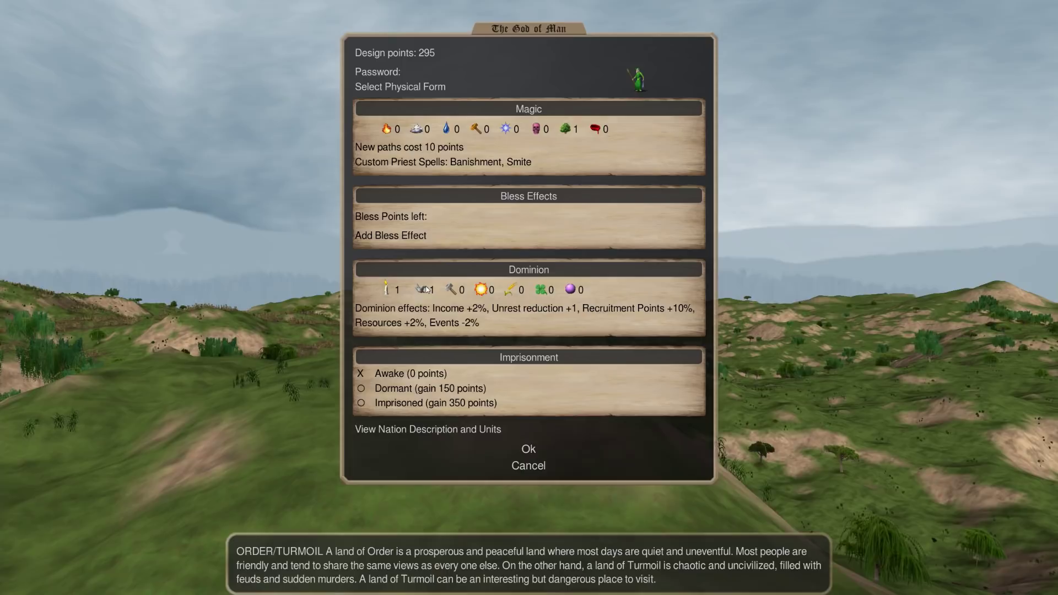
right_click(425, 291)
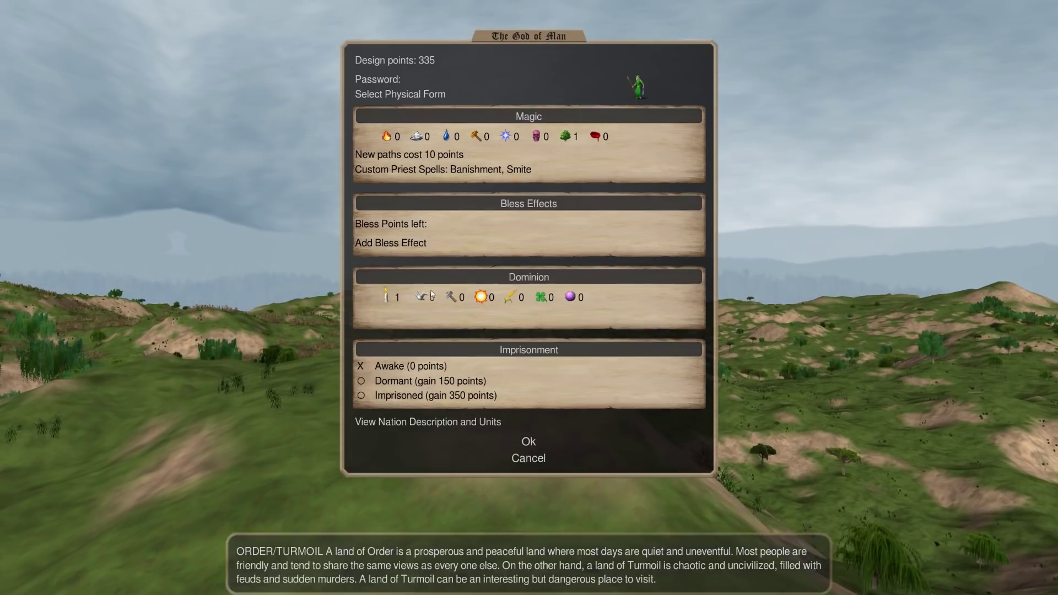
Raise heat to 1 once more, then lower it back to 0, restoring 335 design points
click(484, 301)
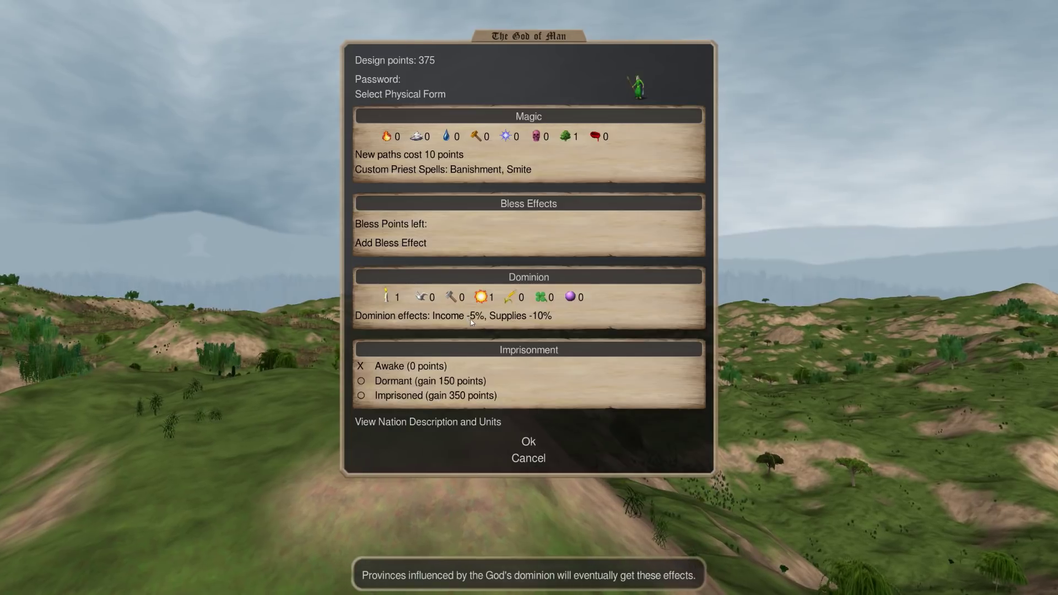
right_click(479, 301)
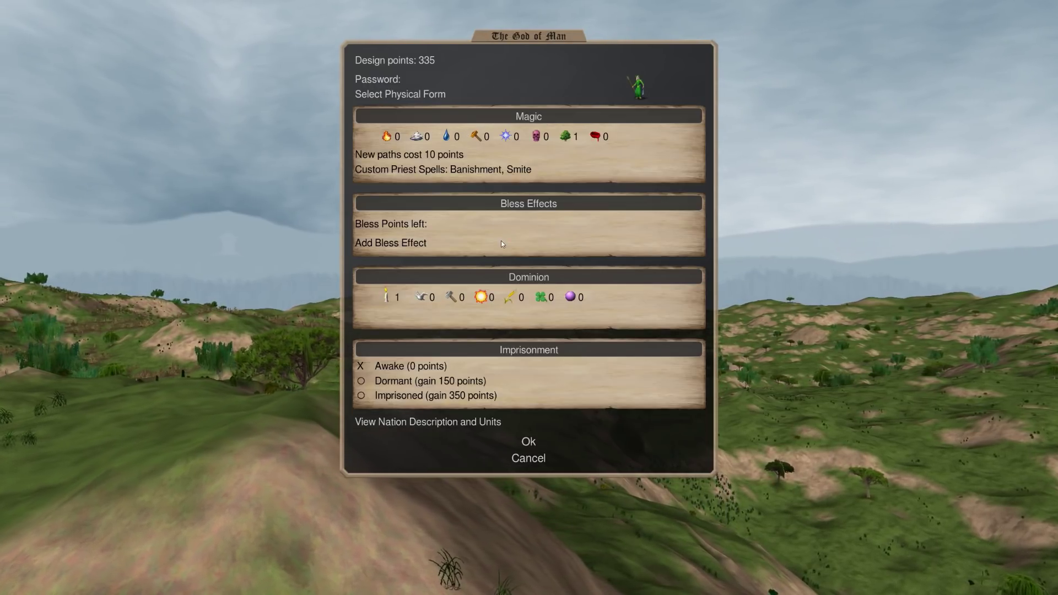
mouse_move(486, 300)
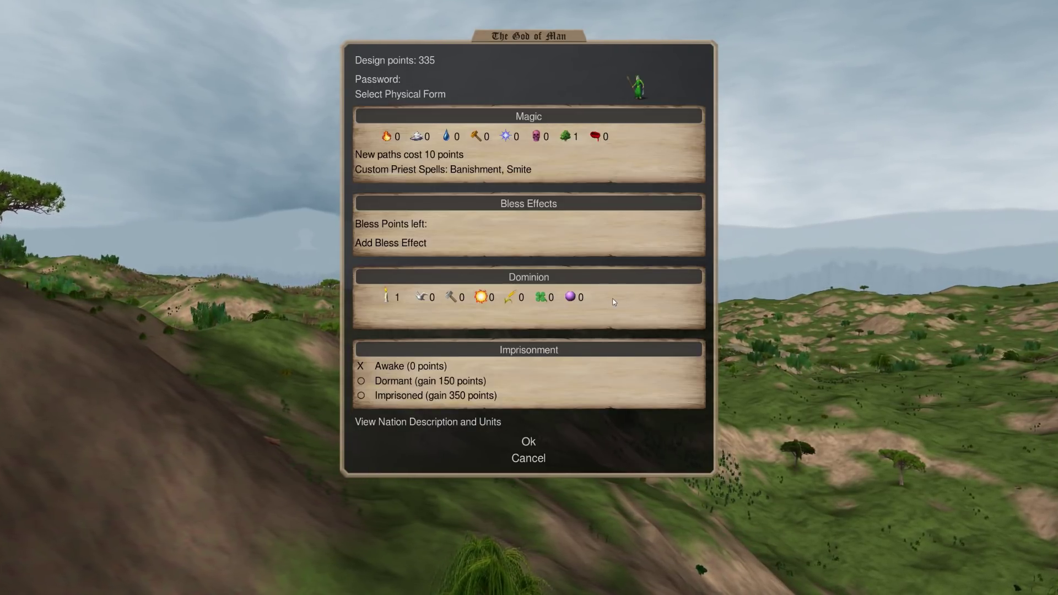
mouse_move(578, 305)
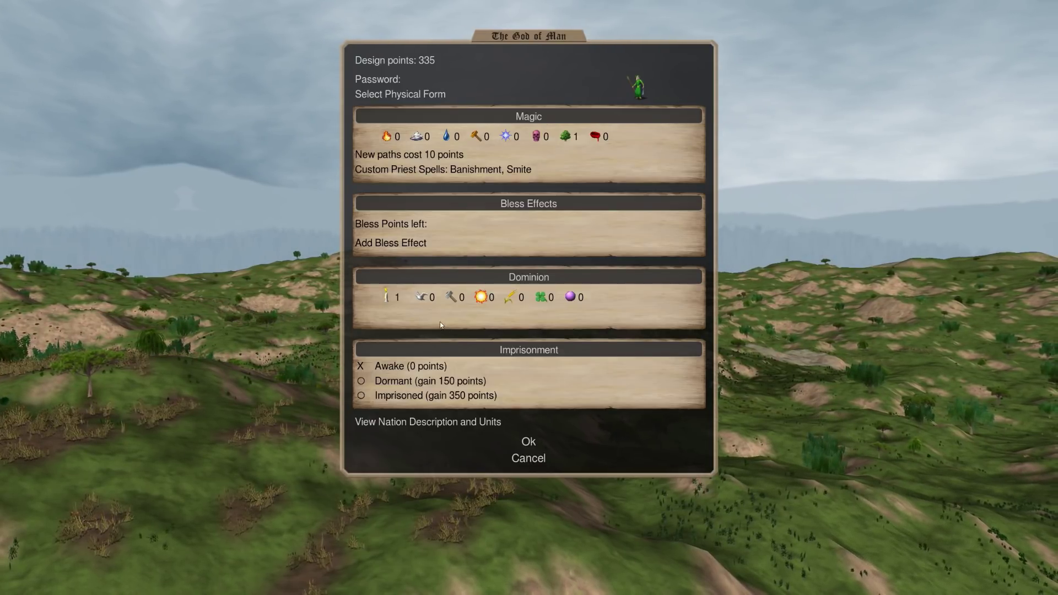
mouse_move(422, 299)
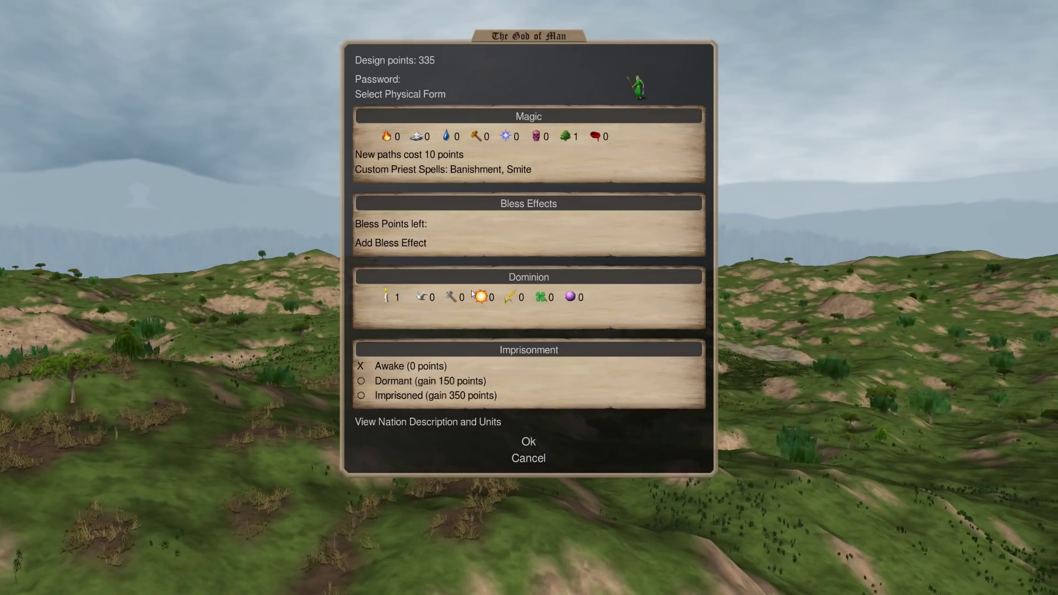
mouse_move(450, 298)
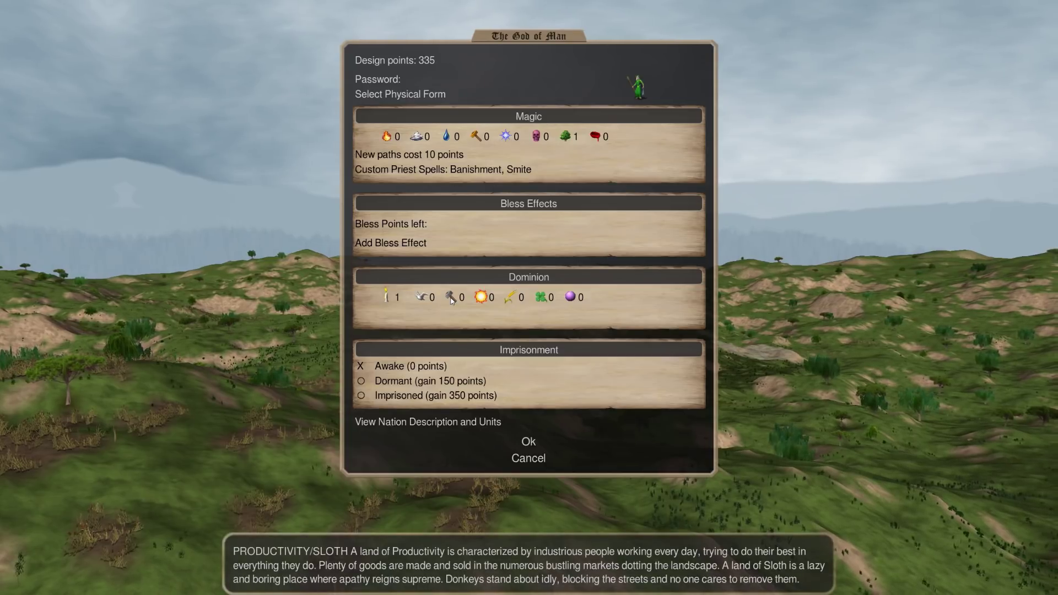
click(451, 298)
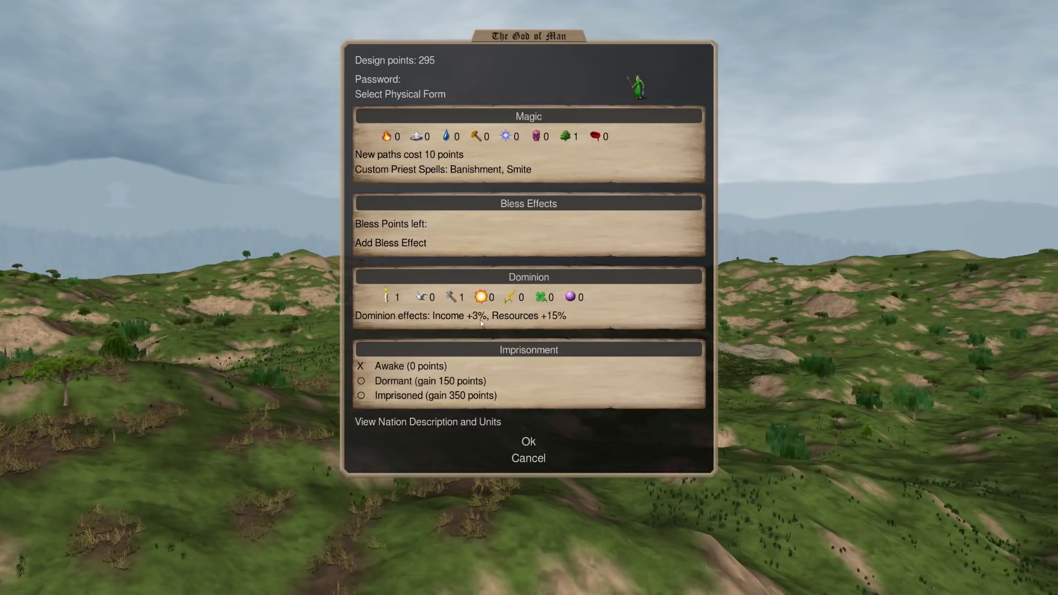
click(507, 296)
right_click(451, 297)
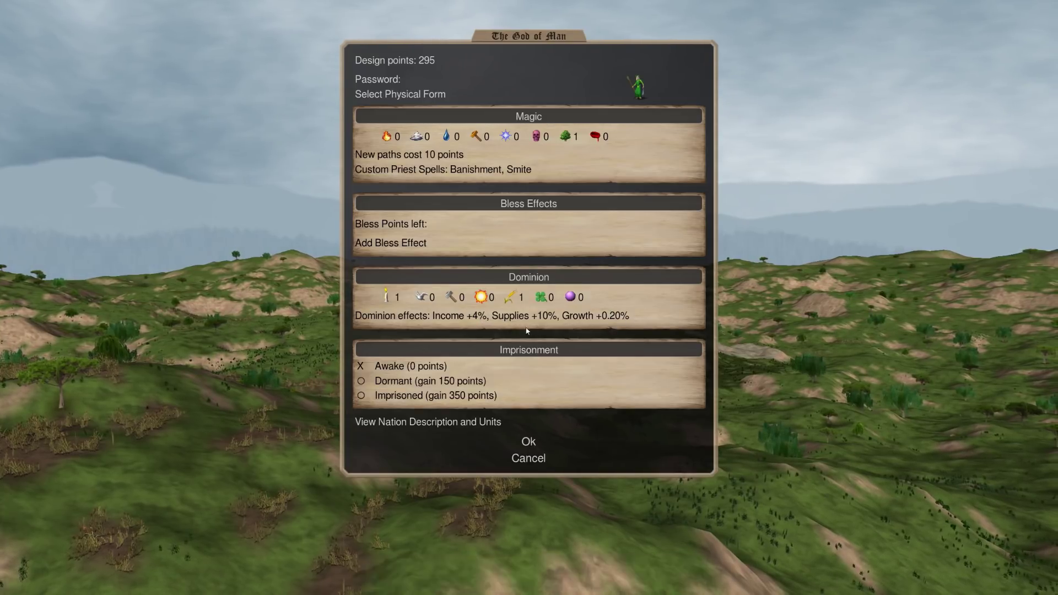
click(472, 297)
right_click(510, 290)
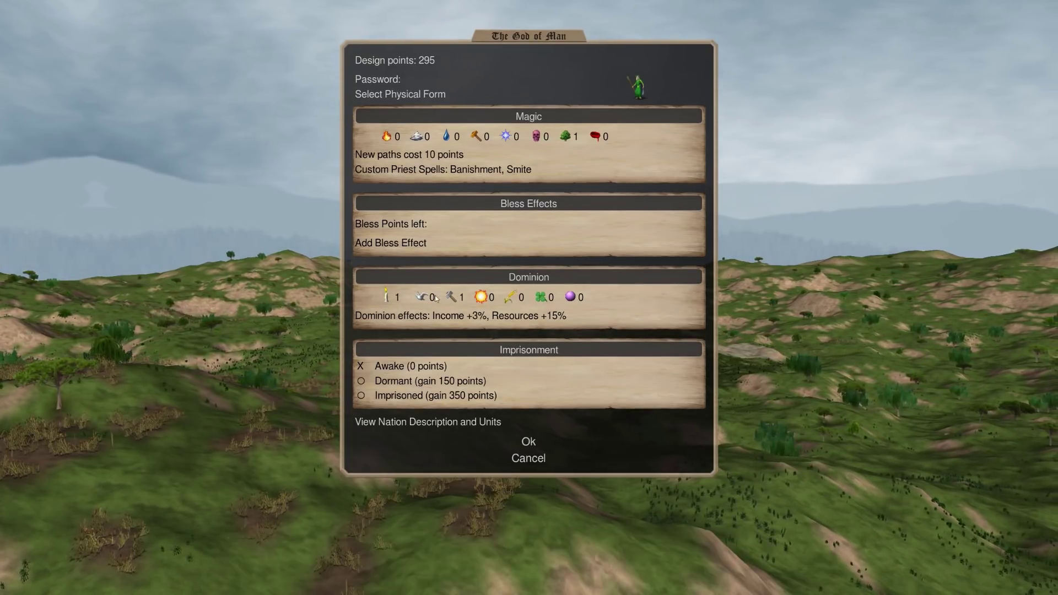
right_click(455, 297)
right_click(428, 296)
click(428, 296)
click(424, 289)
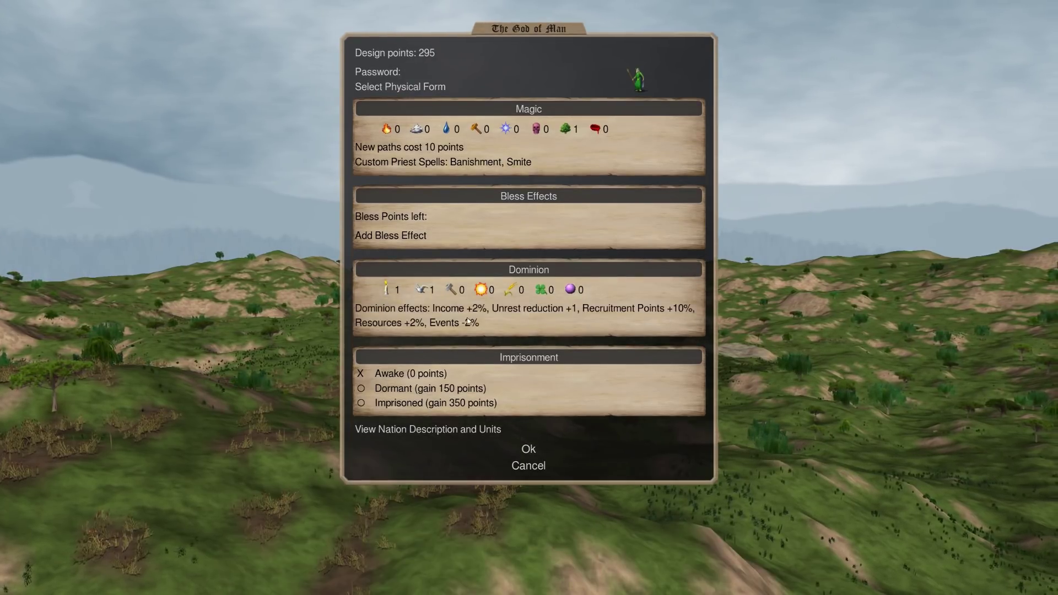
right_click(425, 290)
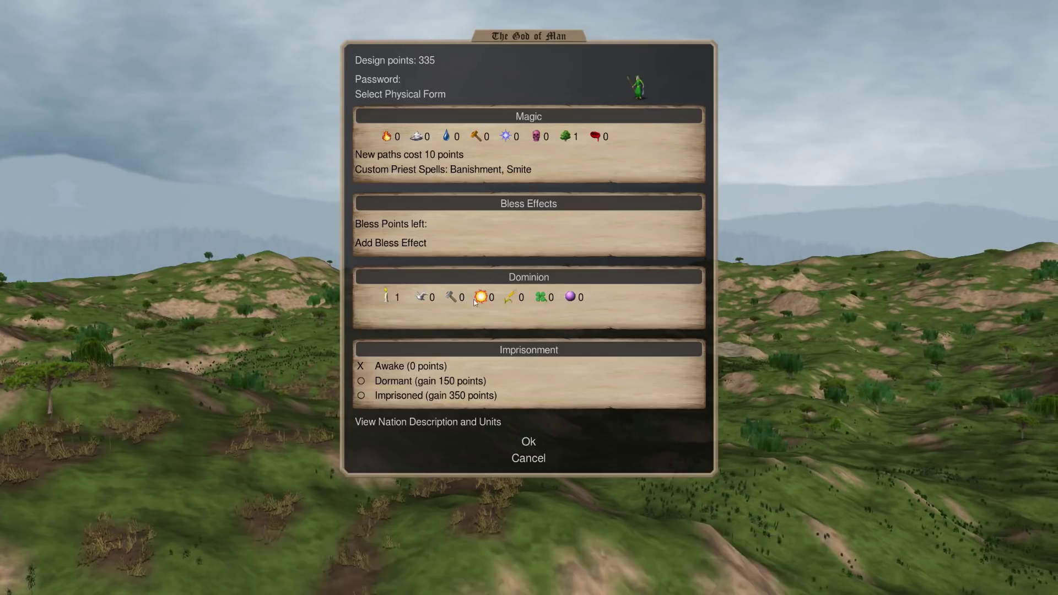
Step the Growth scale down past 0 to Death 1
click(515, 298)
click(516, 299)
right_click(516, 299)
right_click(516, 299)
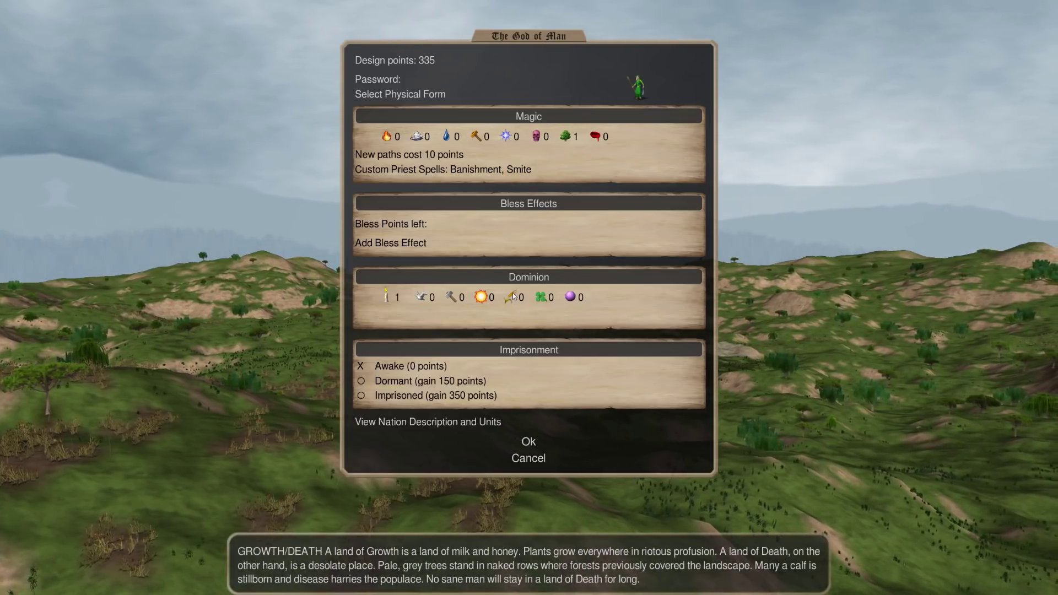
right_click(511, 298)
Raise Heat to 3 and push the scale to Death 3, giving 575 design points
click(512, 298)
click(480, 297)
click(480, 297)
click(480, 297)
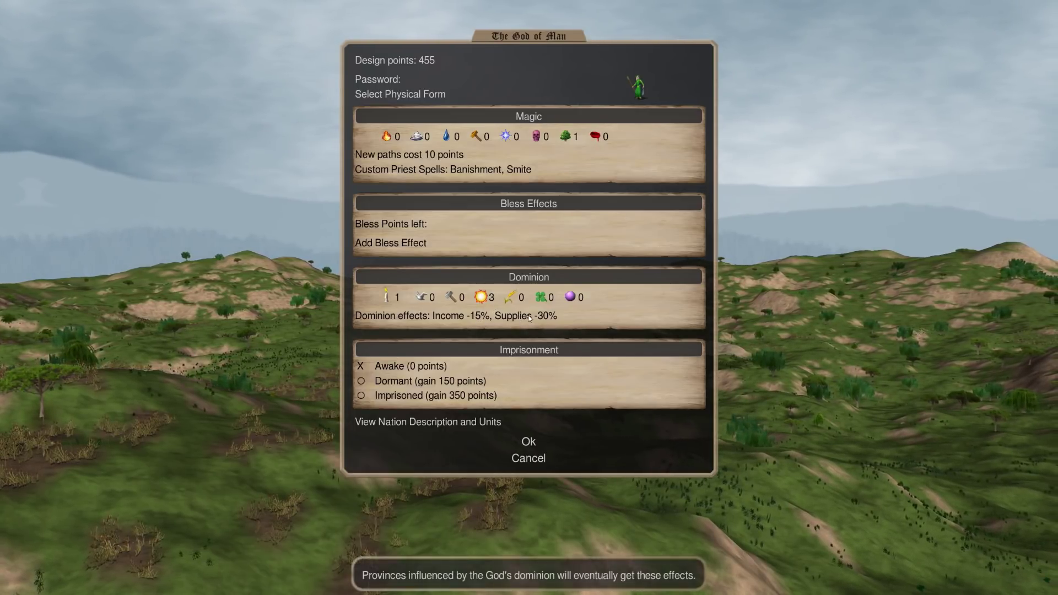
right_click(512, 297)
right_click(511, 297)
right_click(511, 297)
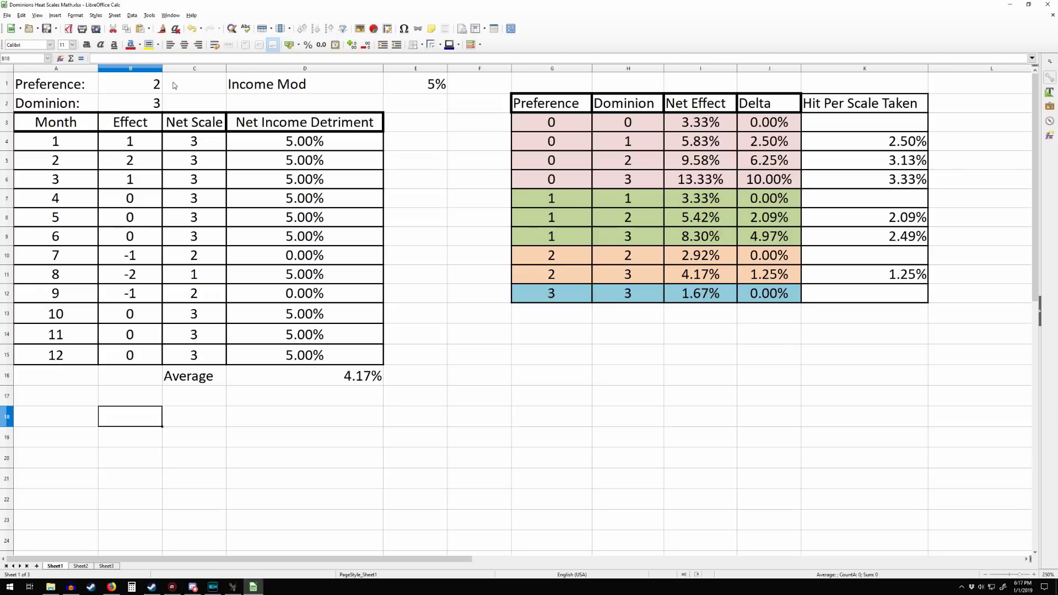
Highlight the Preference/Dominion table, then the Preference rows with value 0
drag(551, 105, 863, 286)
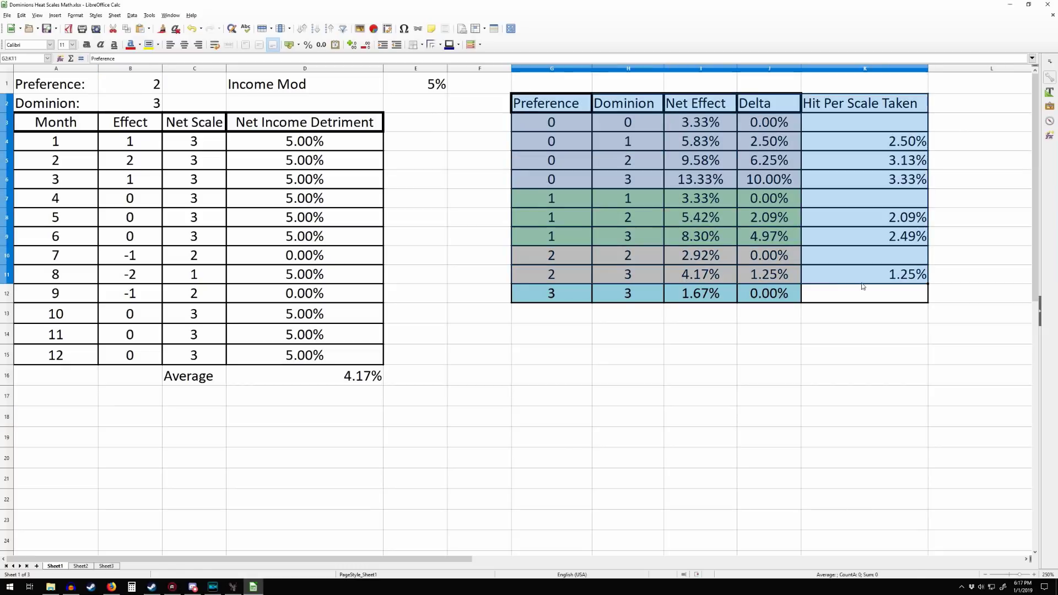
click(686, 335)
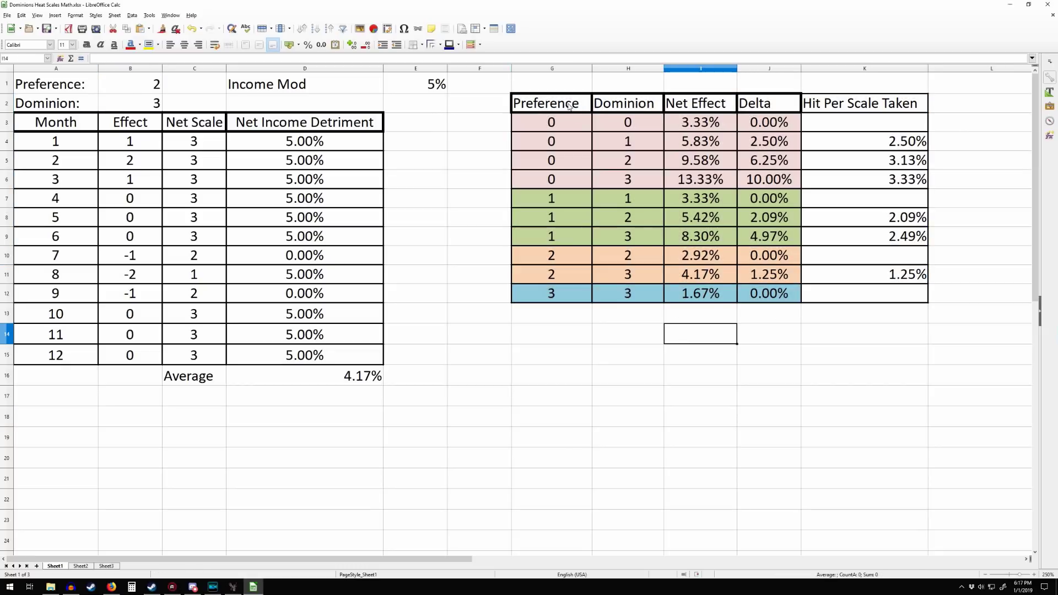
drag(569, 106, 576, 121)
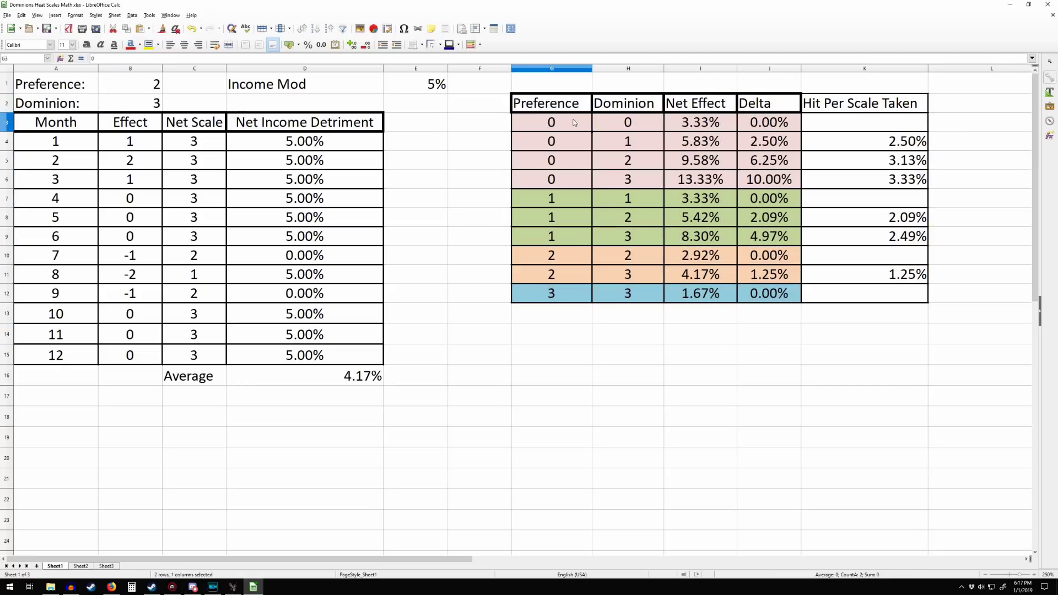
drag(556, 108, 560, 292)
Highlight the Dominion values for preference 0 from H2, then select the first Preference value in G3
click(643, 354)
click(633, 107)
drag(633, 107, 633, 296)
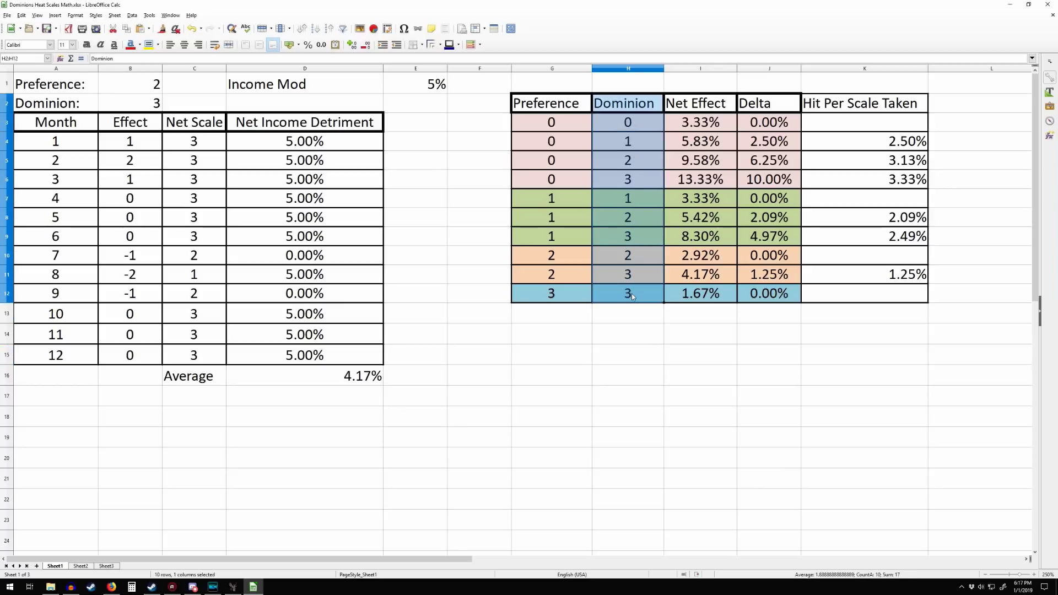
drag(640, 348, 639, 330)
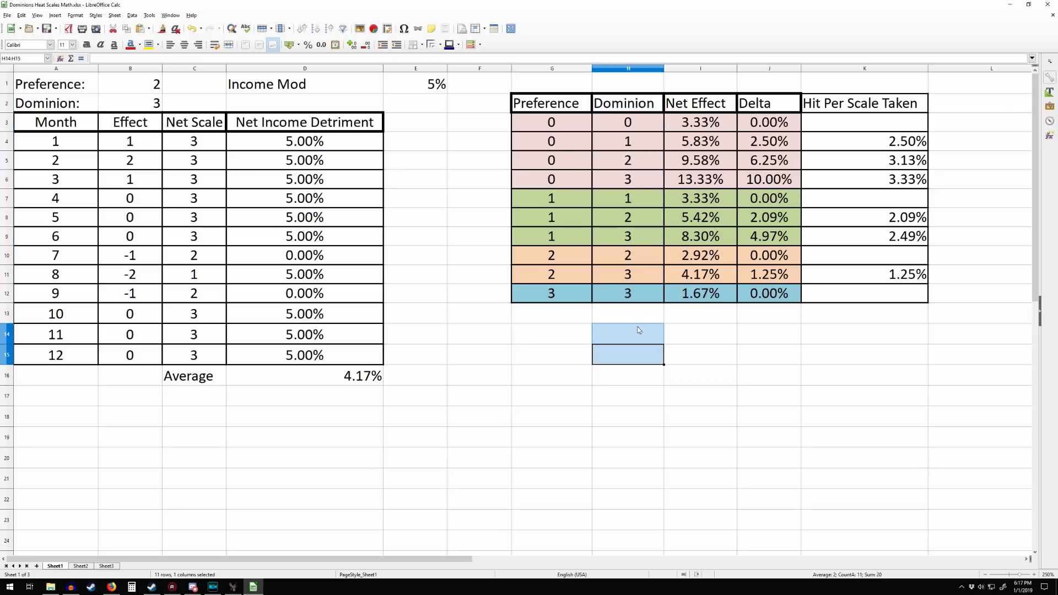
click(555, 122)
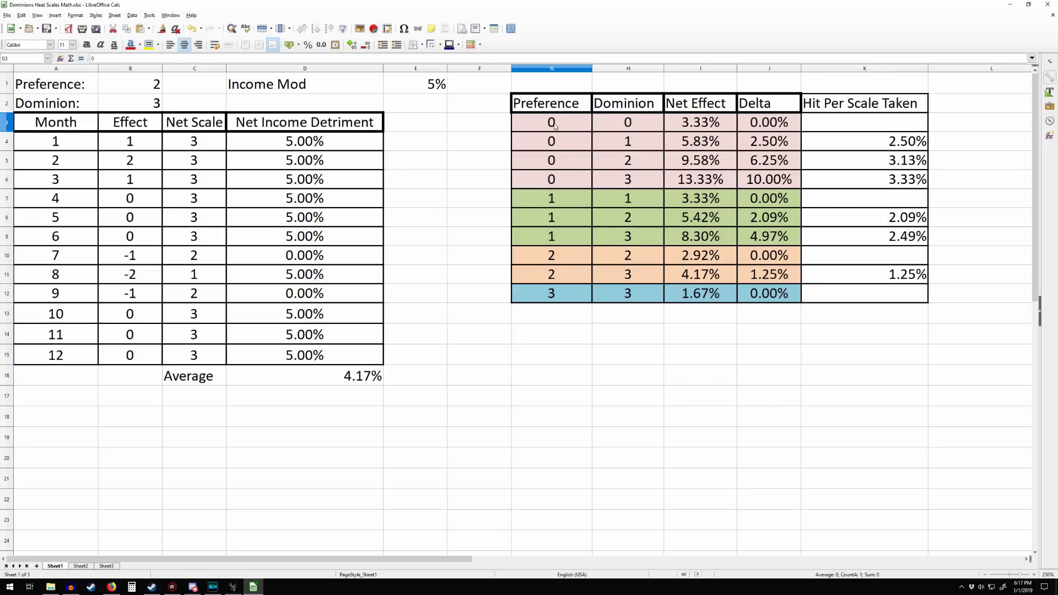
click(636, 124)
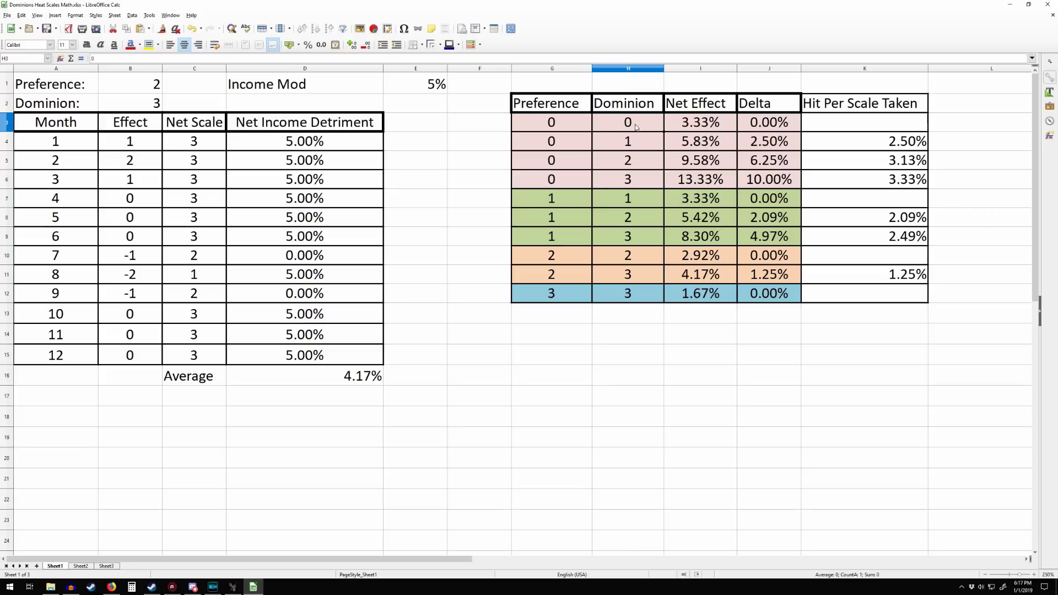
click(688, 123)
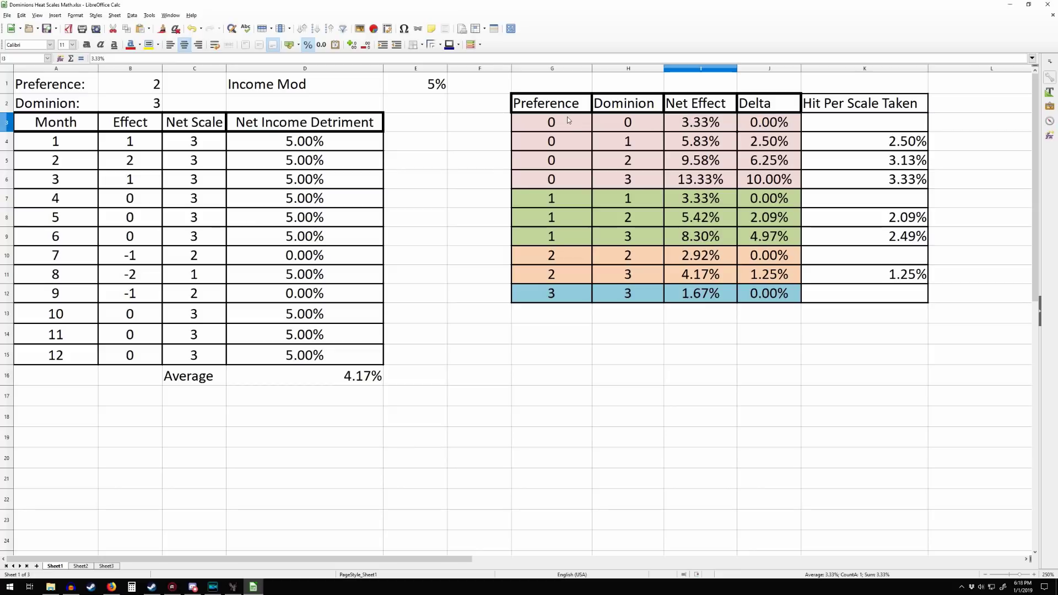
drag(565, 121, 639, 125)
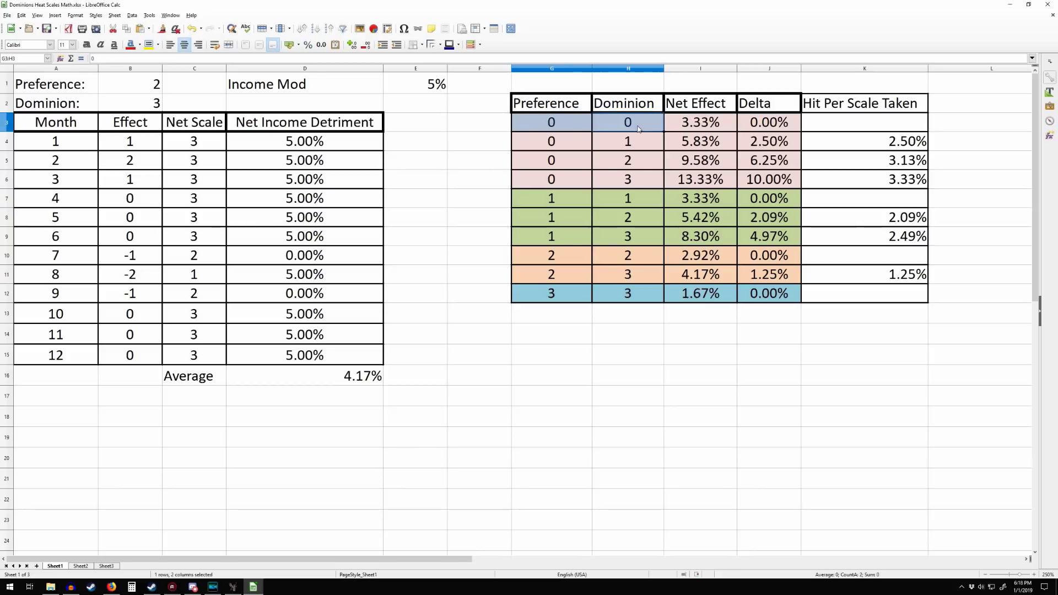
click(690, 131)
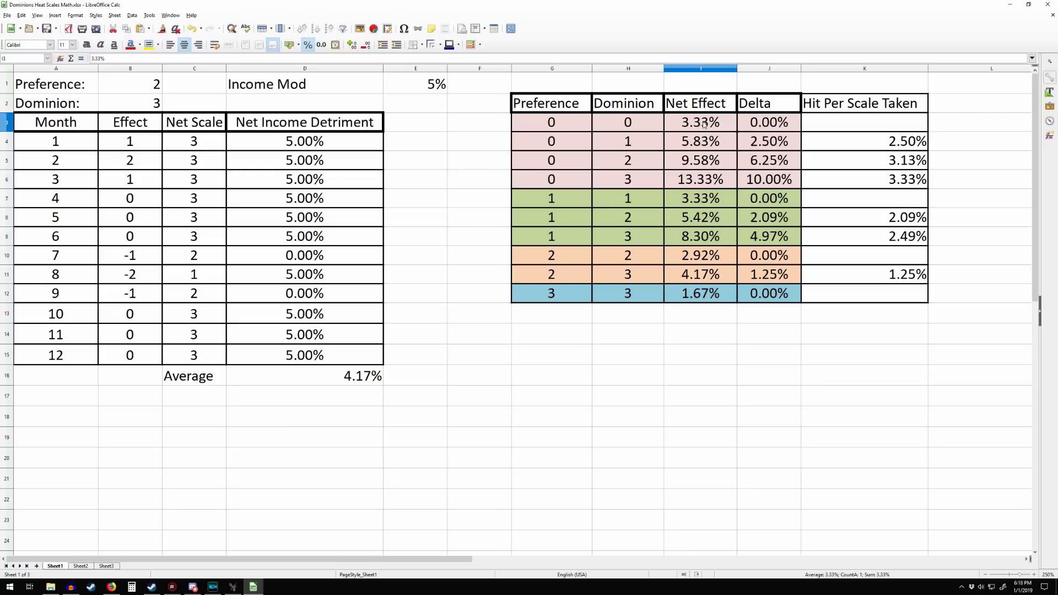
click(763, 120)
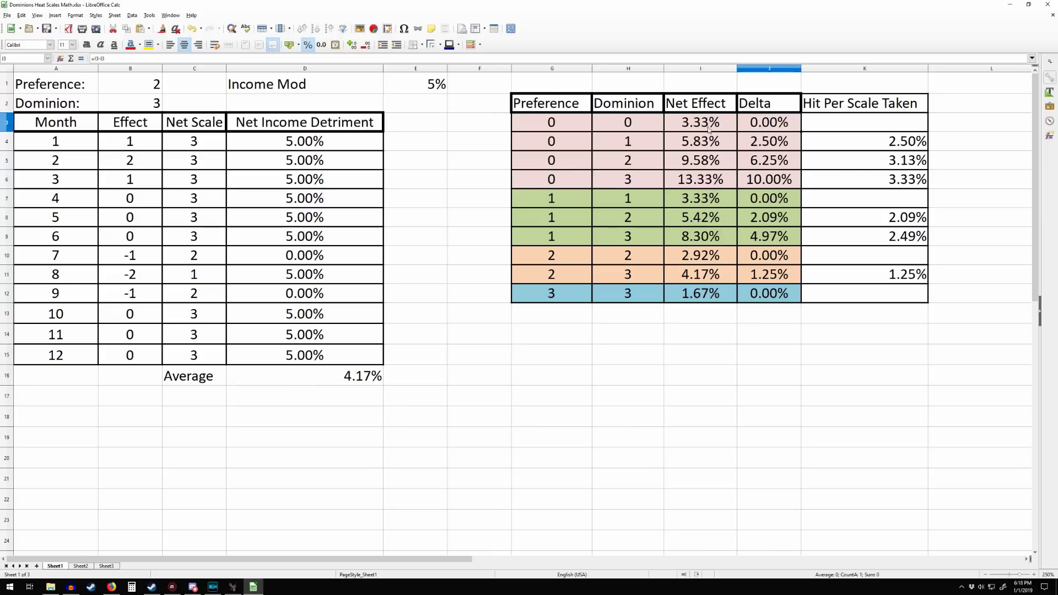
drag(555, 142, 765, 144)
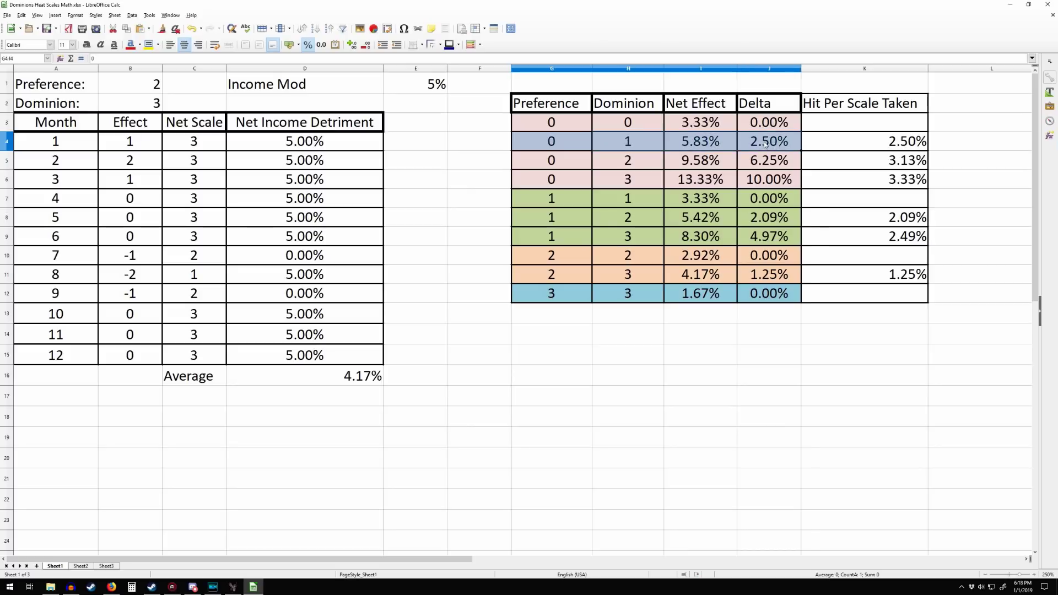
click(554, 142)
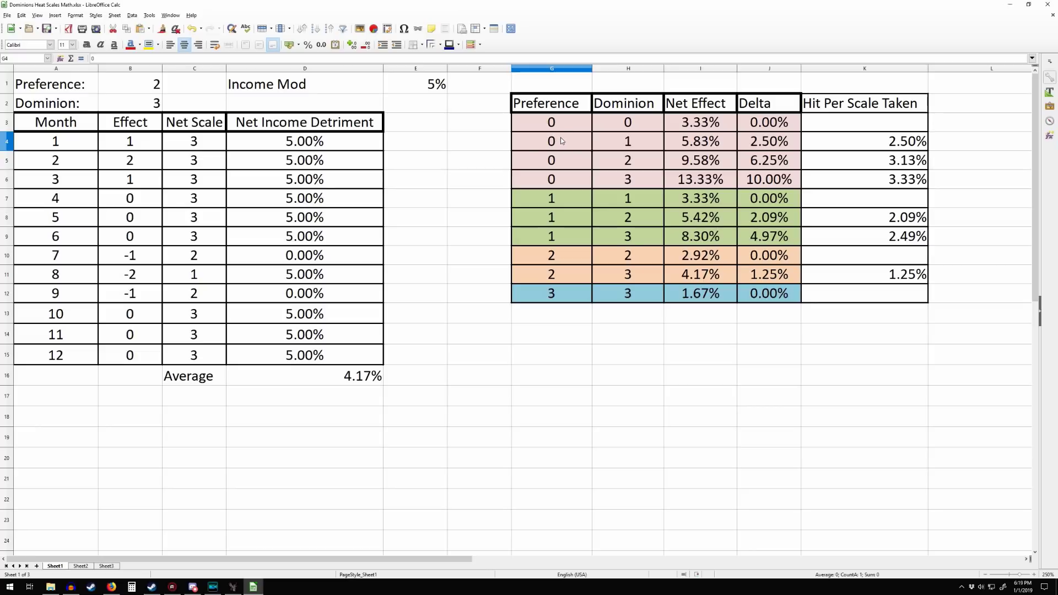
click(629, 142)
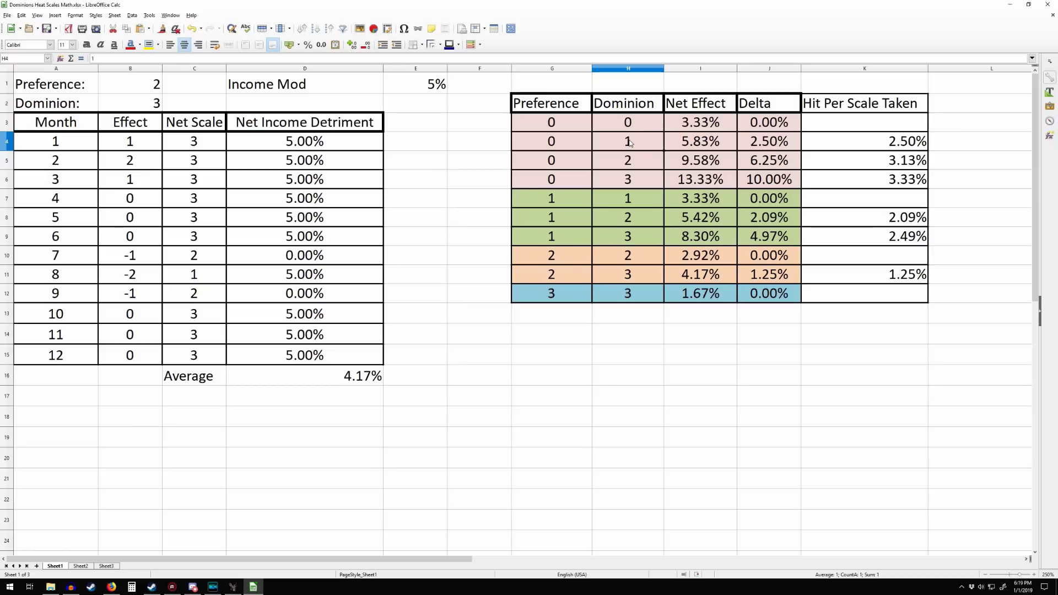
shift+click(572, 148)
click(641, 141)
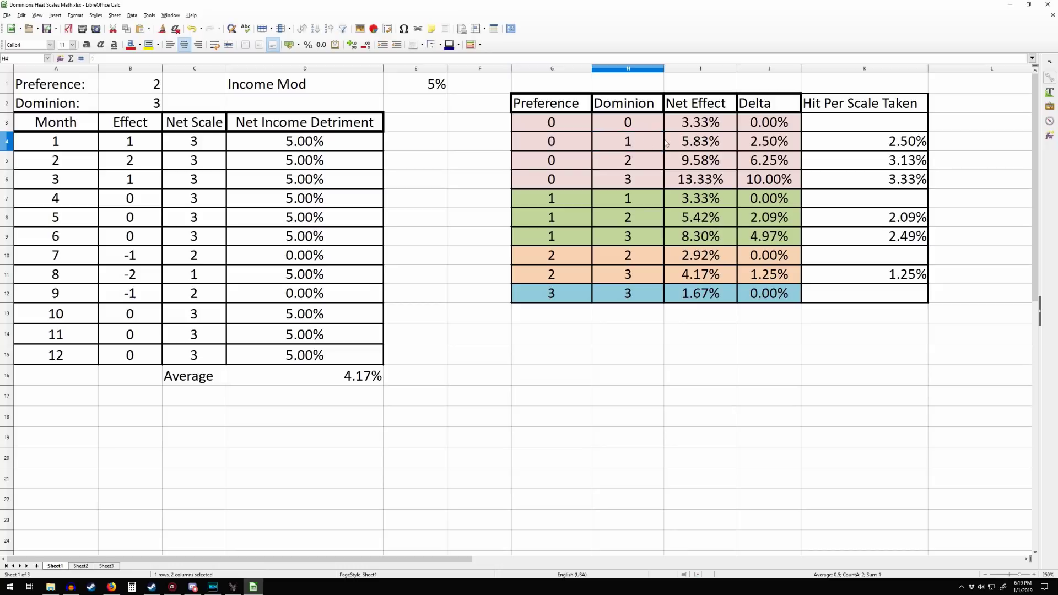
click(698, 142)
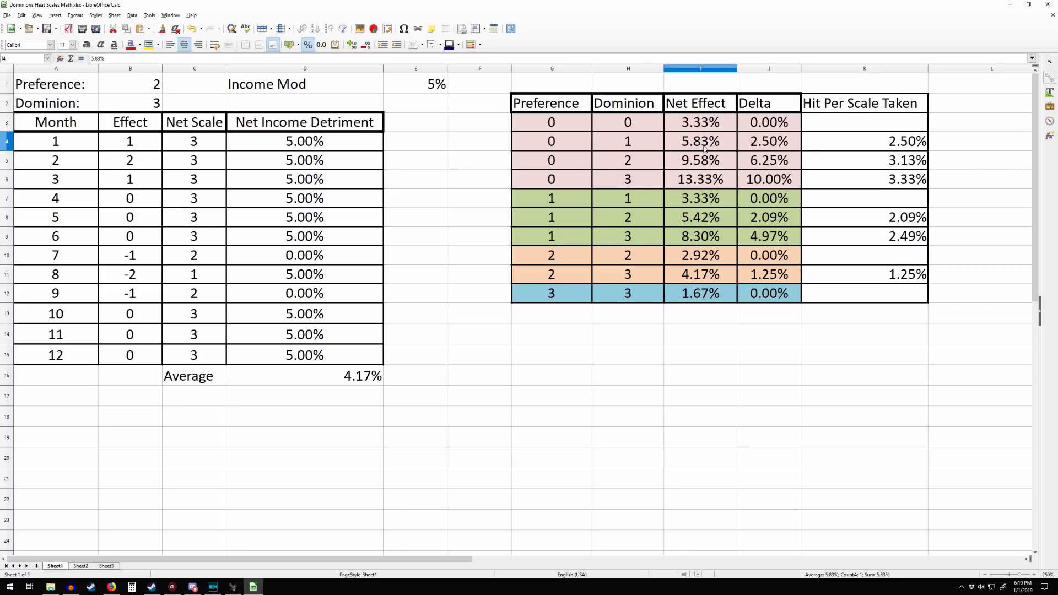
click(703, 126)
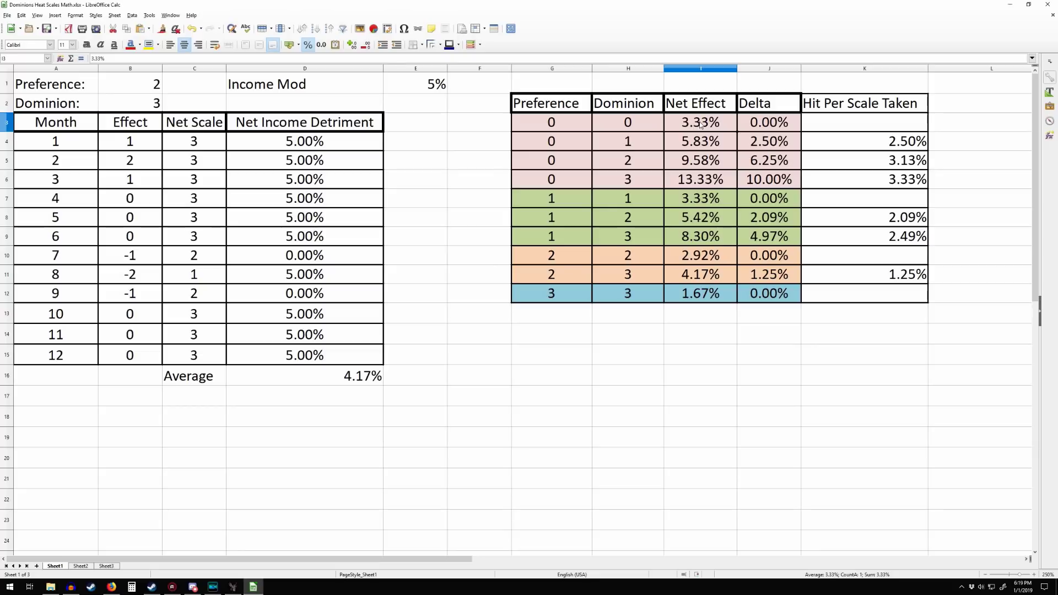